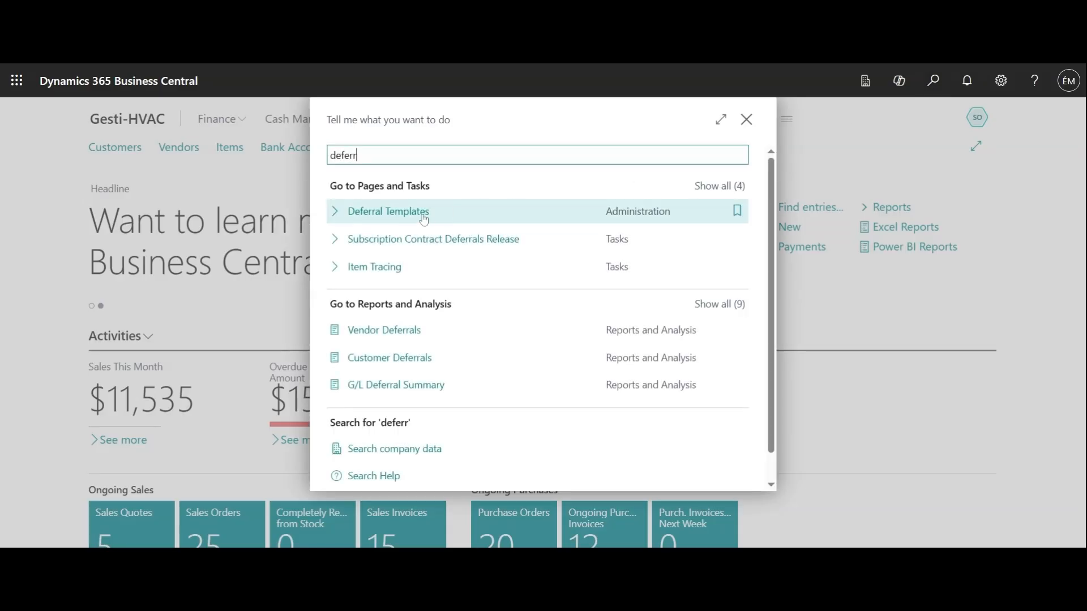
Step: Create a new deferral template with the code 3 MONTHS and the description "3 months"
click(421, 214)
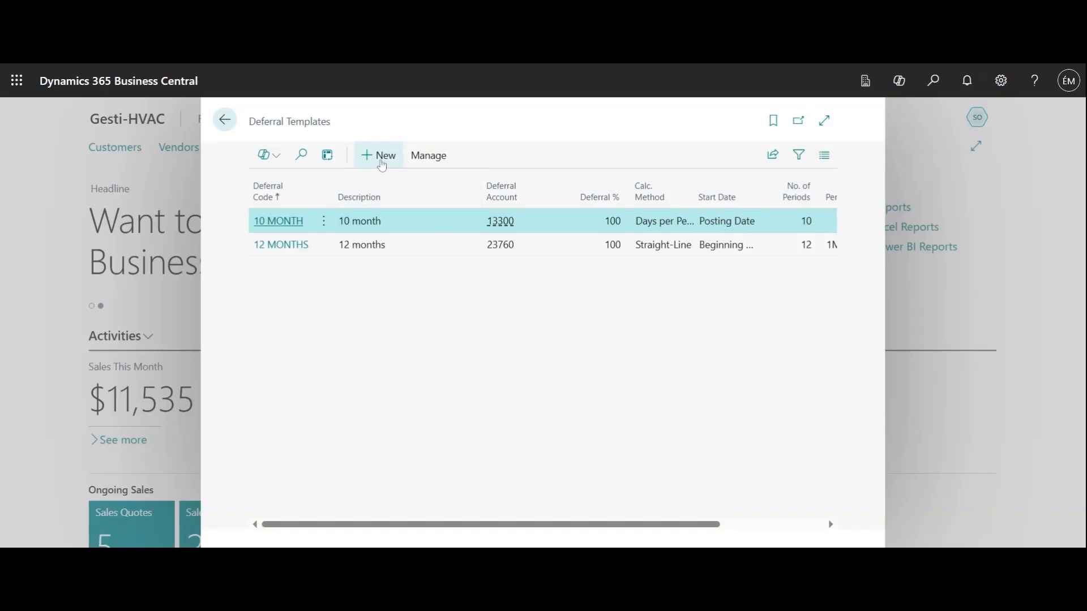
click(382, 165)
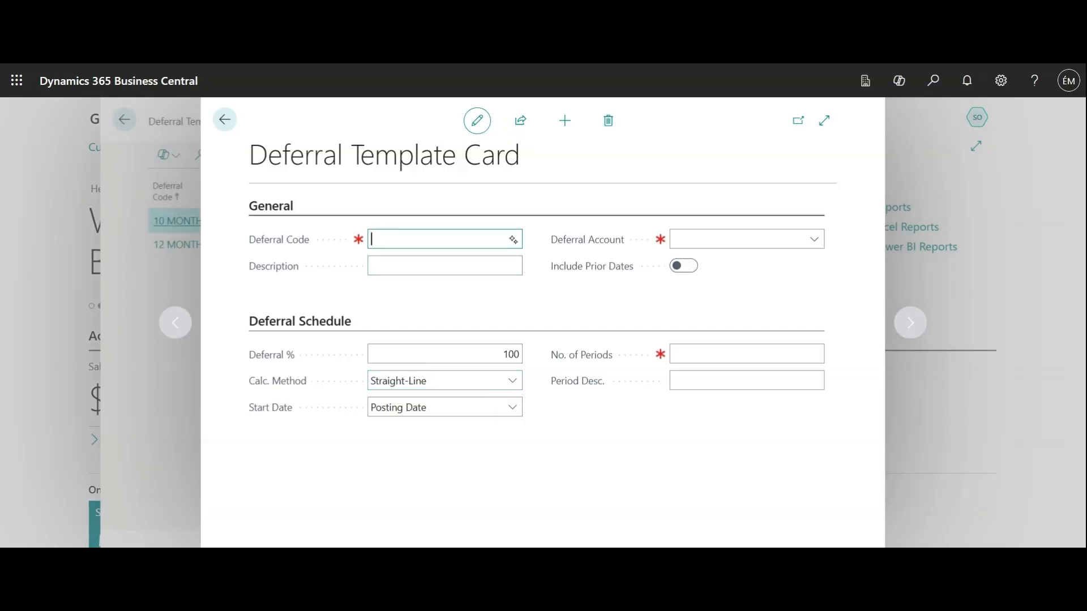
text(3 MONTHS)
click(464, 257)
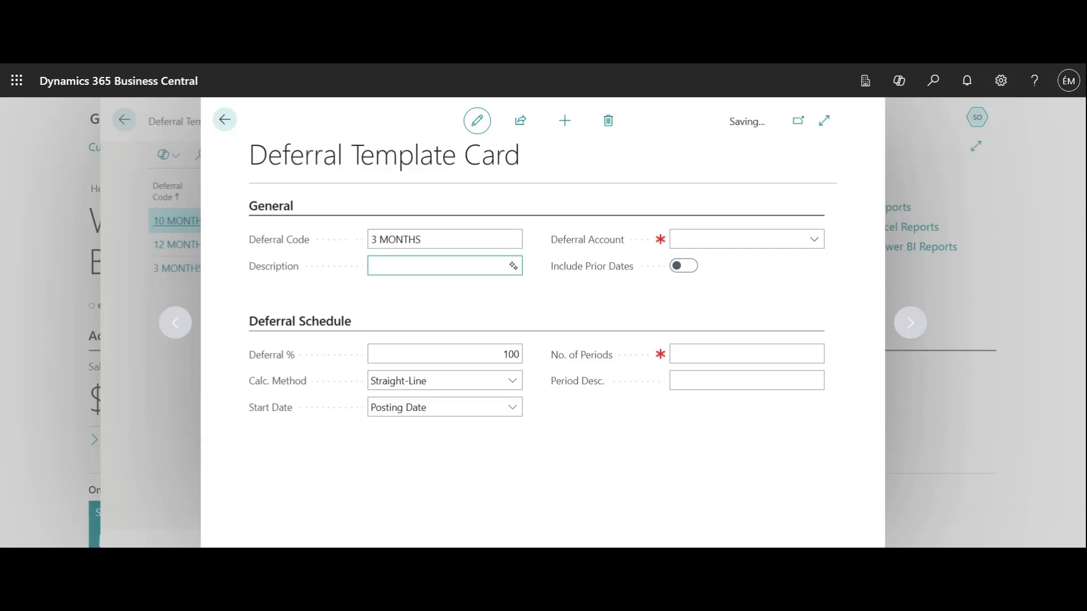
text(3 months)
Step: Assign the Employment Insurance - Employee Contrib G/L account as the template's deferral account
click(810, 241)
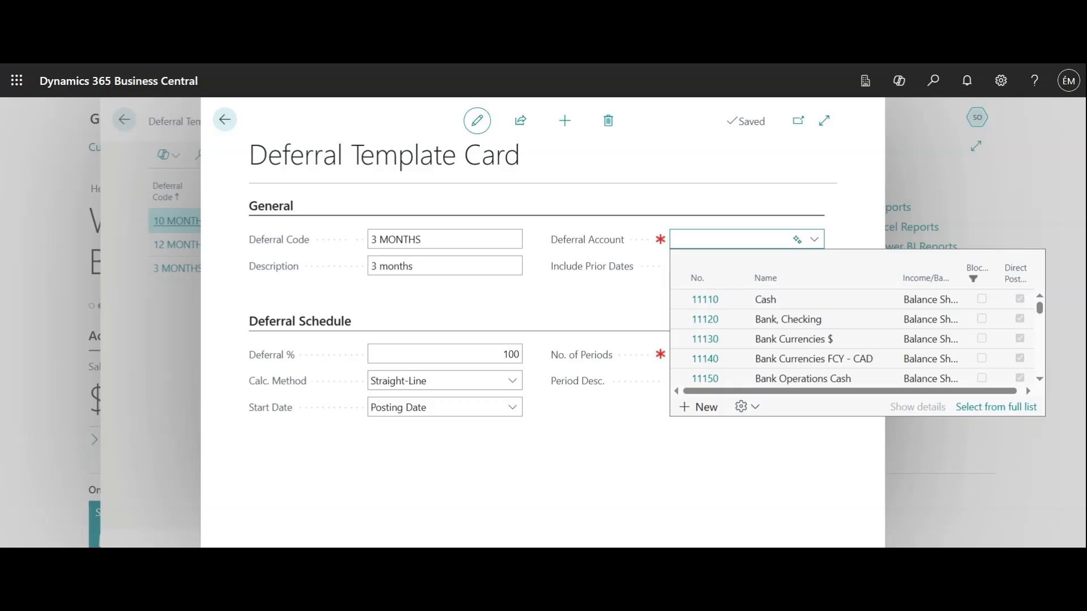
text(insur)
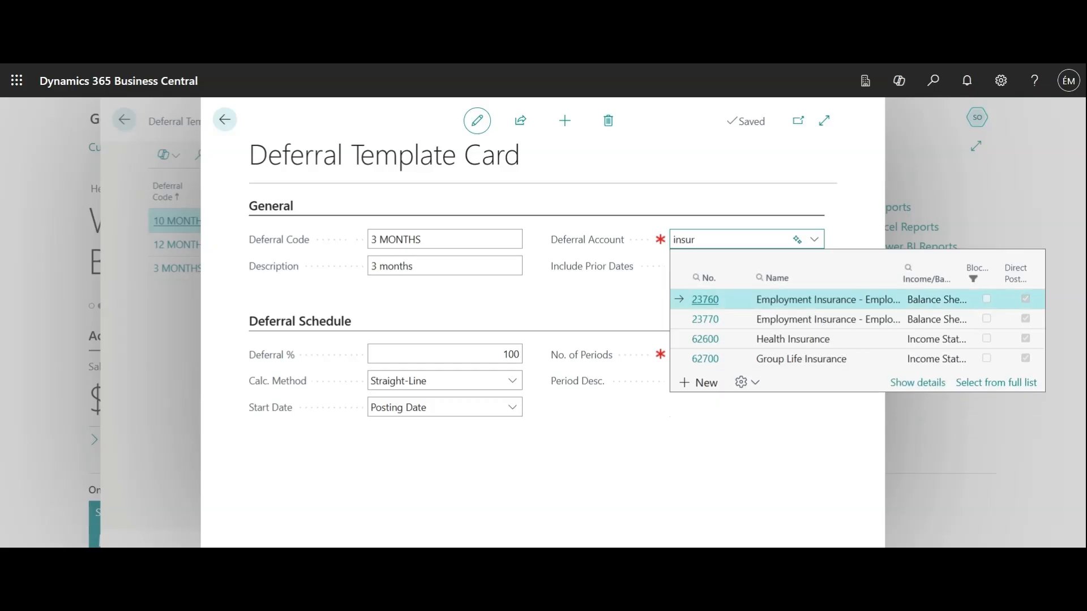
click(714, 300)
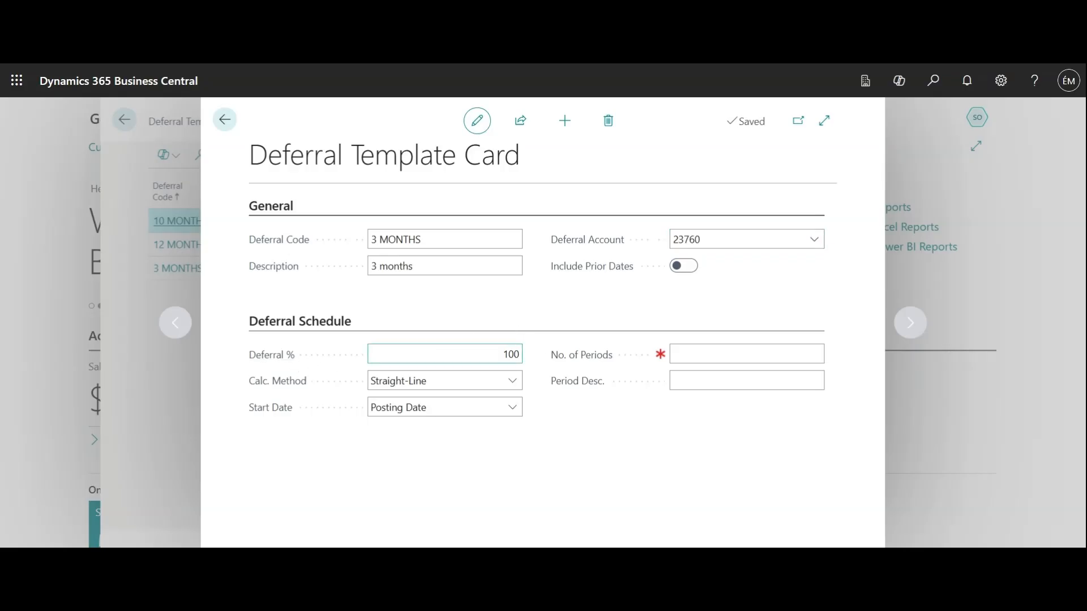
Step: Set the start date of the template's deferral schedule to Beginning of Next Period
click(501, 355)
click(543, 316)
click(487, 469)
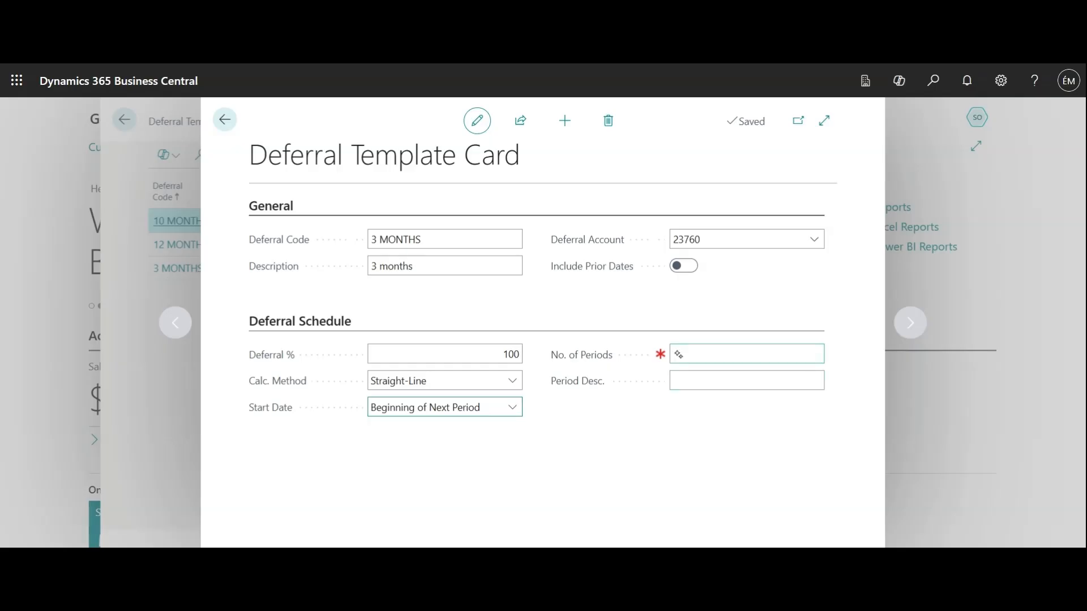
Step: Set the deferral schedule to 3 periods with the period description 1M, and return to the home page
click(747, 354)
text(3)
click(759, 456)
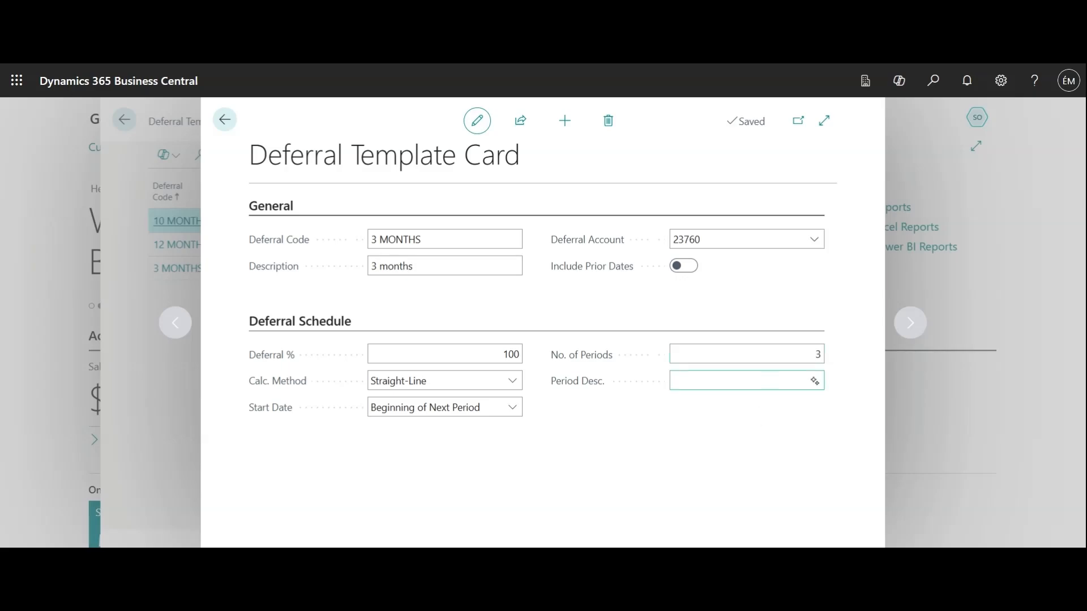
click(741, 380)
text(1M)
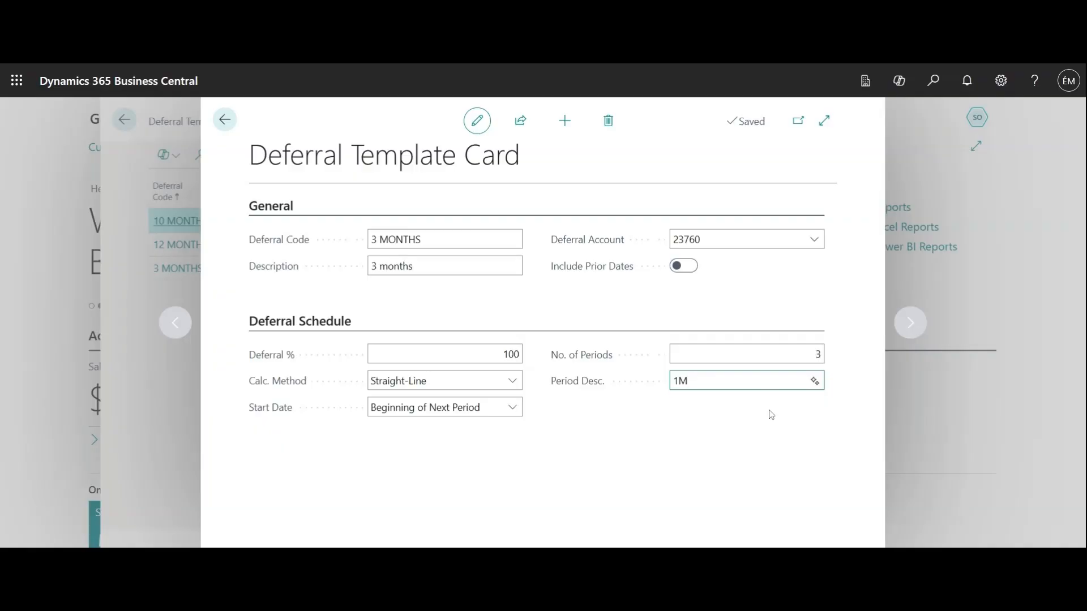
click(770, 415)
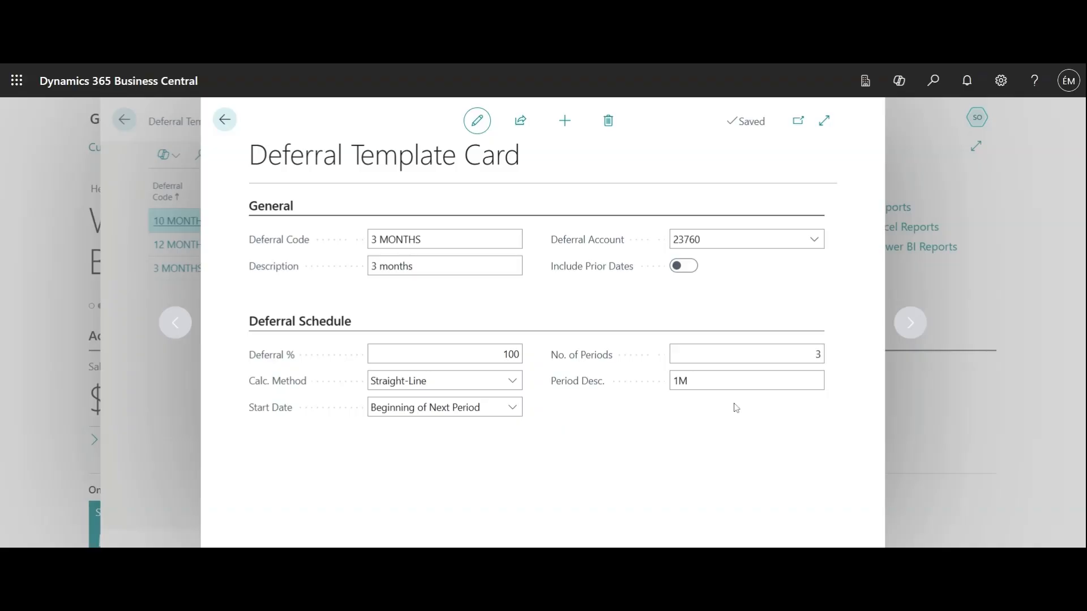
click(224, 121)
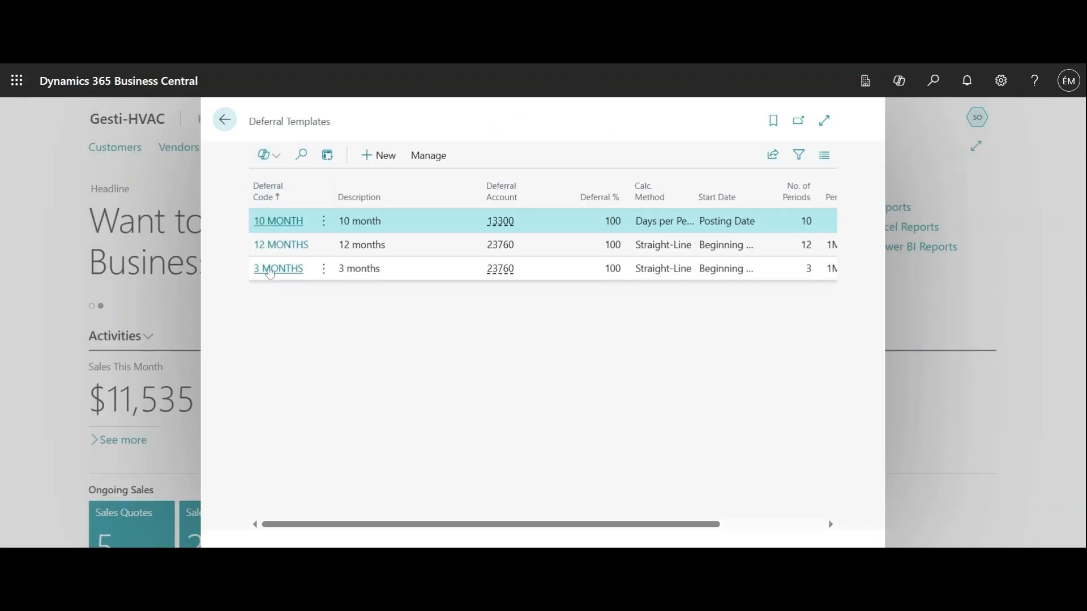
click(224, 120)
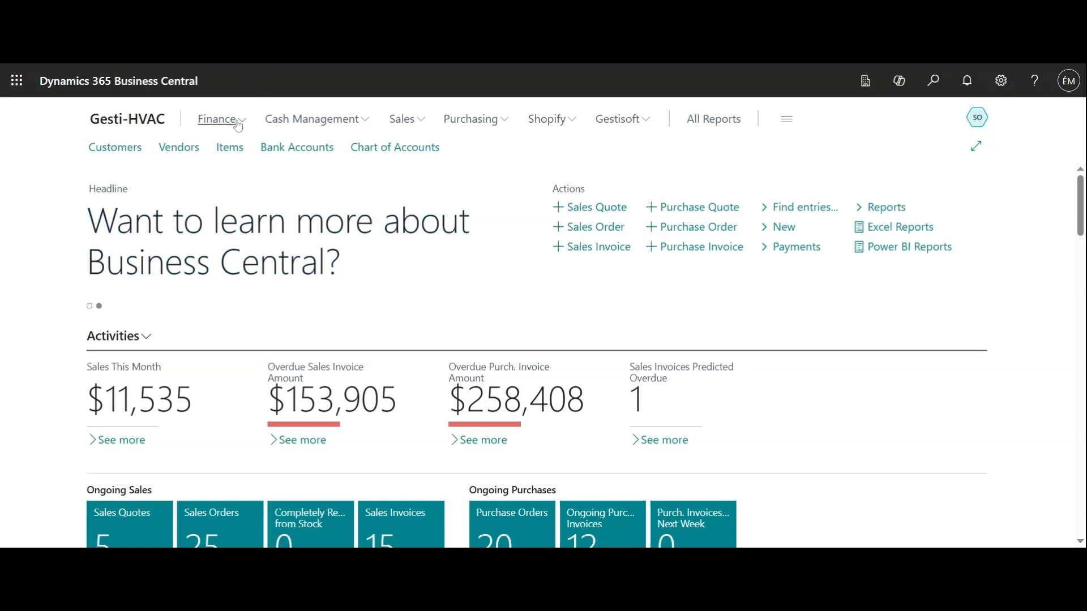
Step: Open the chart of accounts and search it for "insur"
click(218, 119)
click(159, 169)
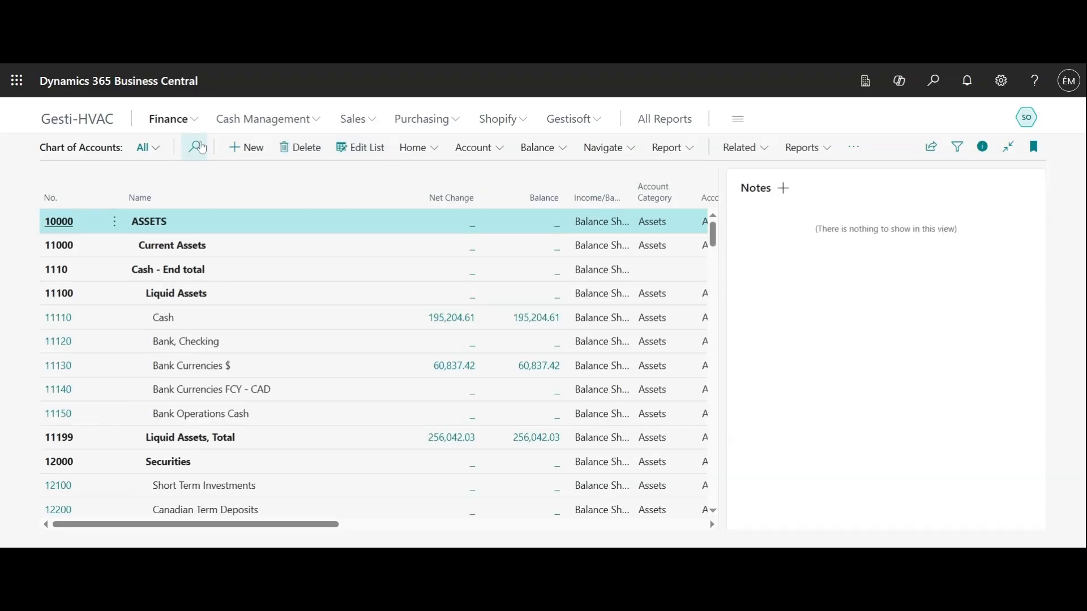
click(202, 148)
text(ins)
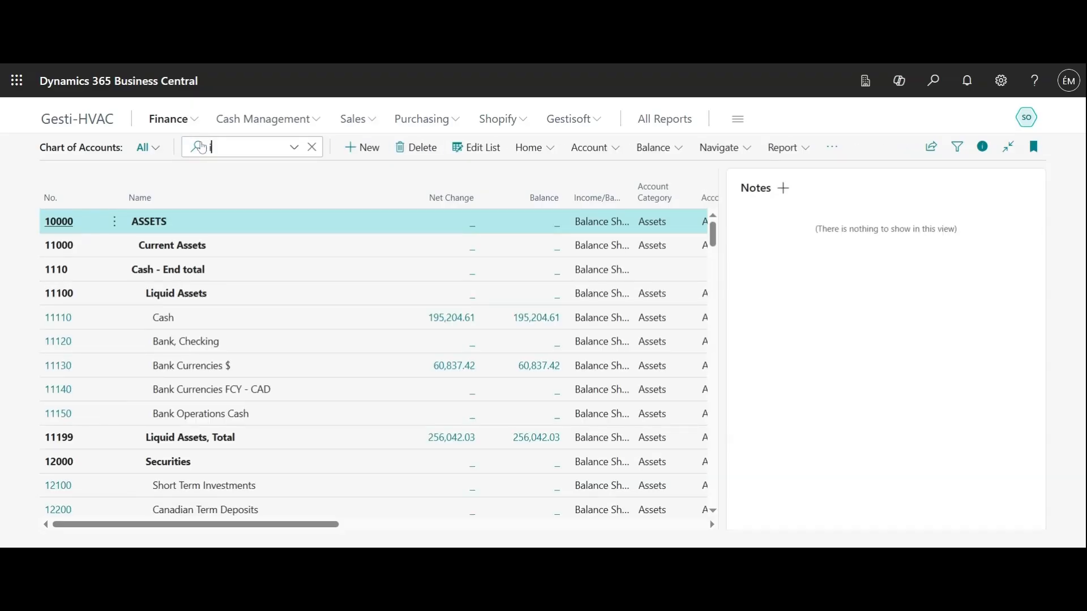
text(ur)
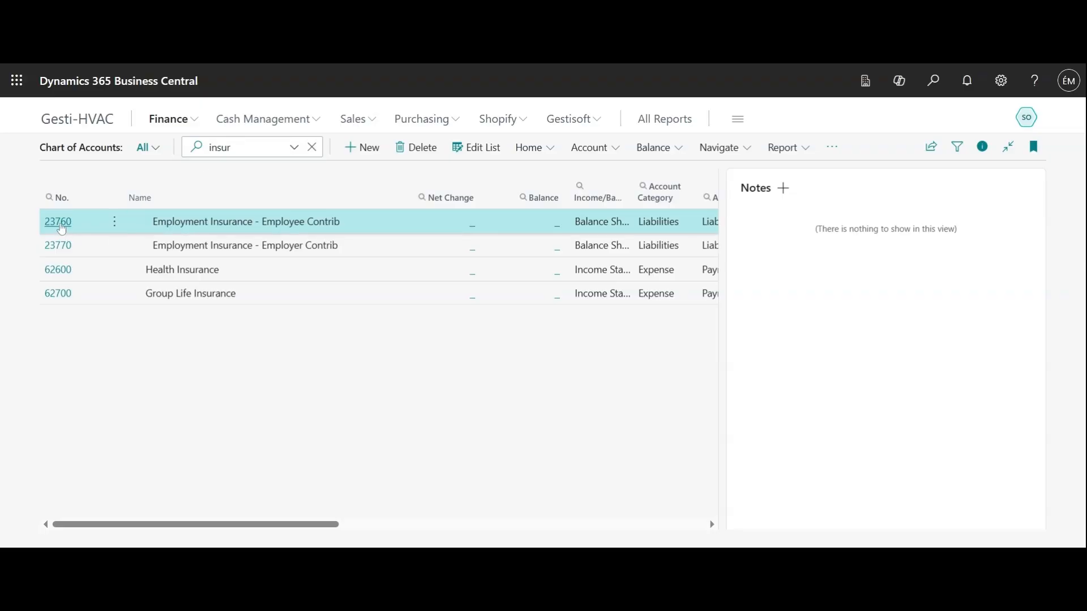
Step: Set the Employment Insurance - Employee Contrib account's default deferral template to 3 MONTHS, and return to the home page
click(59, 222)
scroll(515, 320, down, 5)
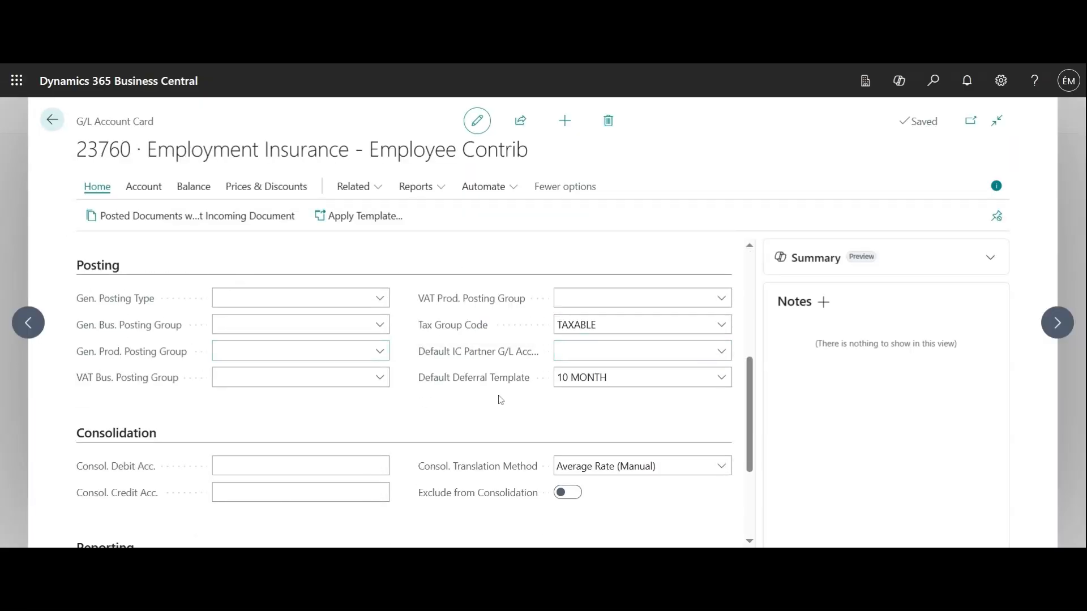
mouse_move(455, 385)
click(727, 385)
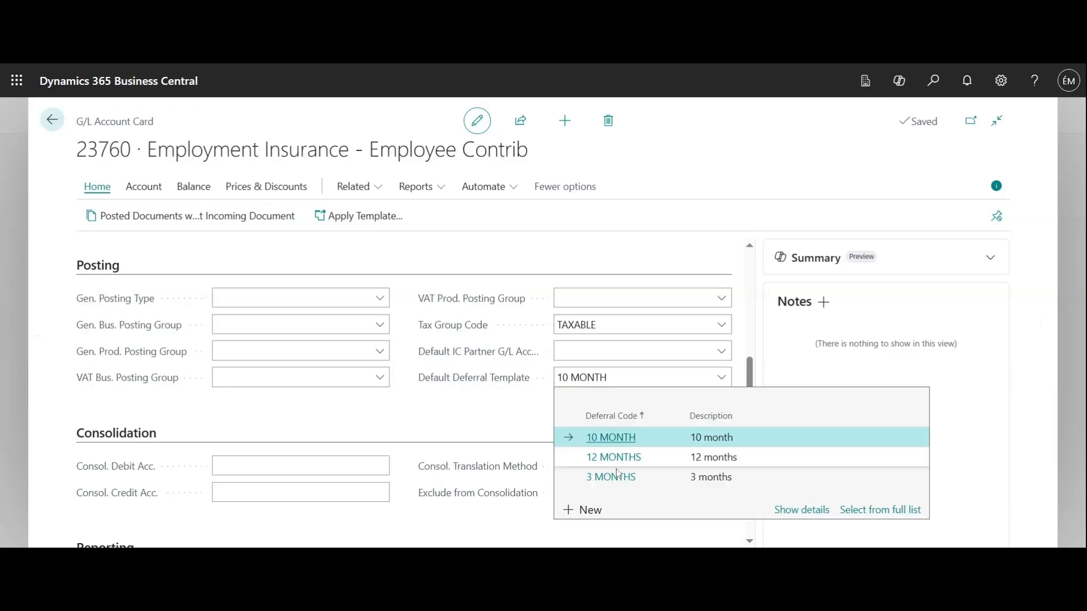
click(604, 479)
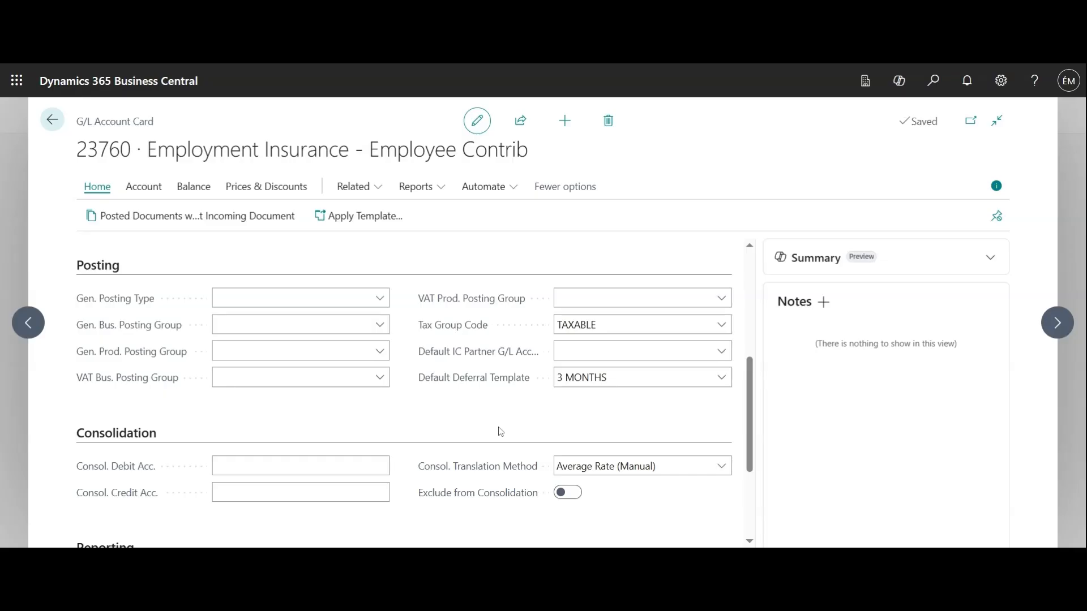
scroll(500, 432, up, 5)
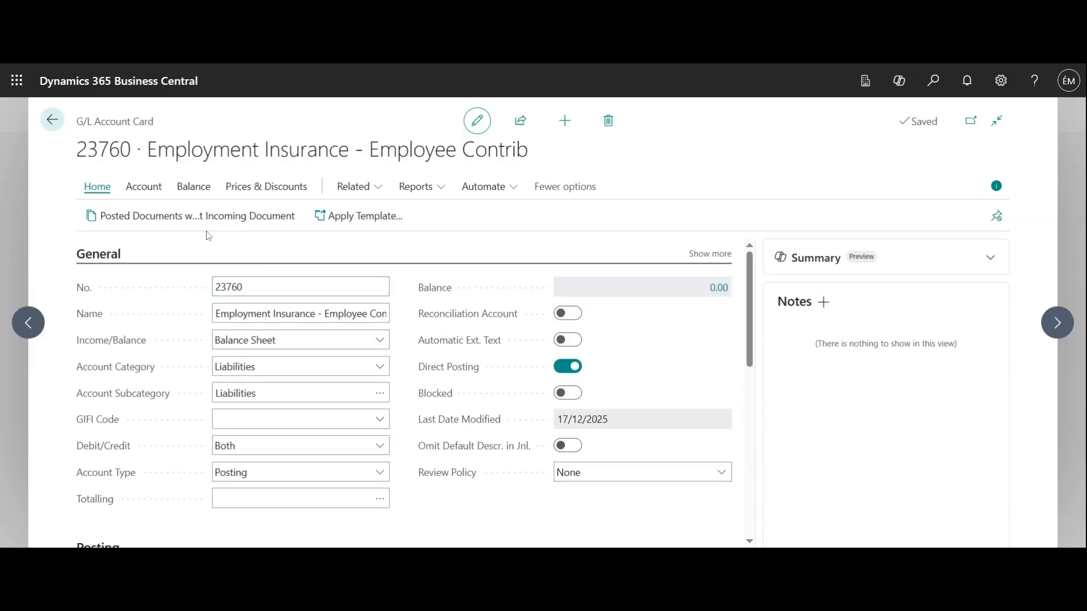
click(51, 124)
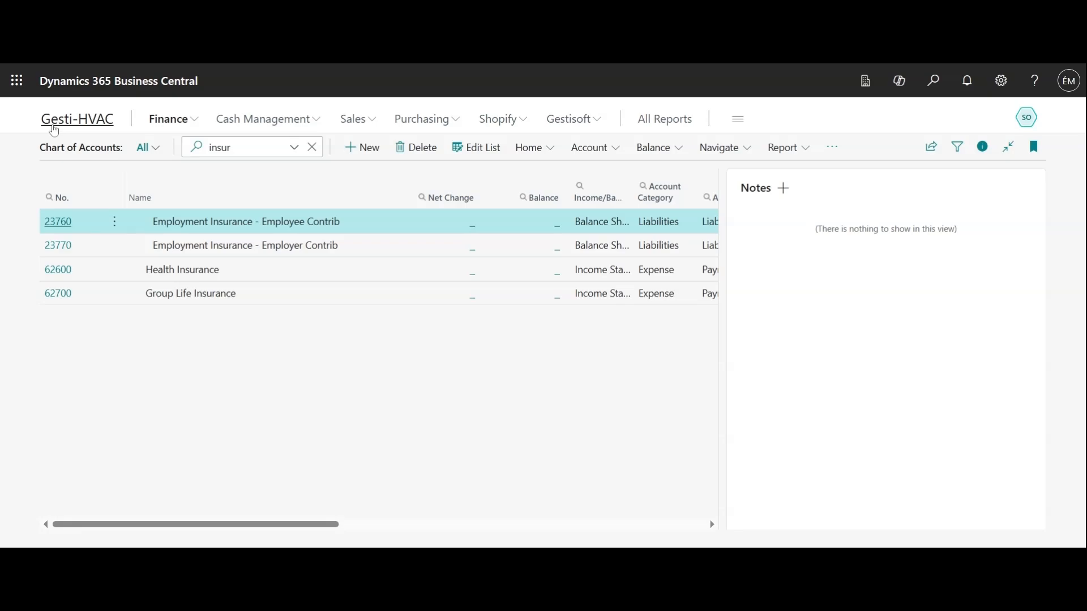
click(53, 126)
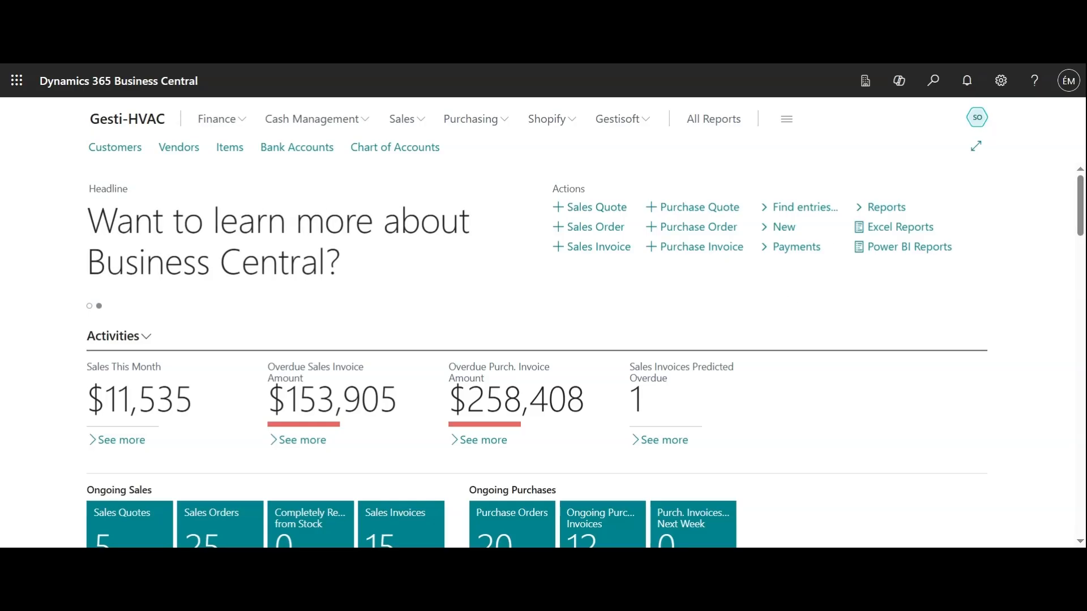
Step: Create a purchase invoice for vendor Barnes & Noble with the vendor invoice number V0001
click(718, 250)
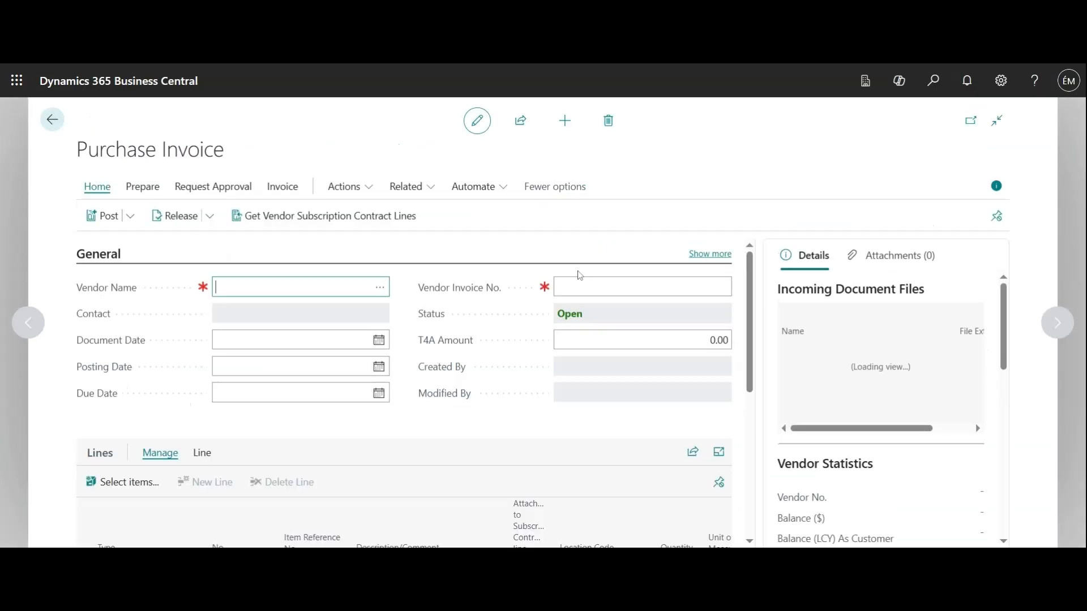
click(380, 288)
click(301, 400)
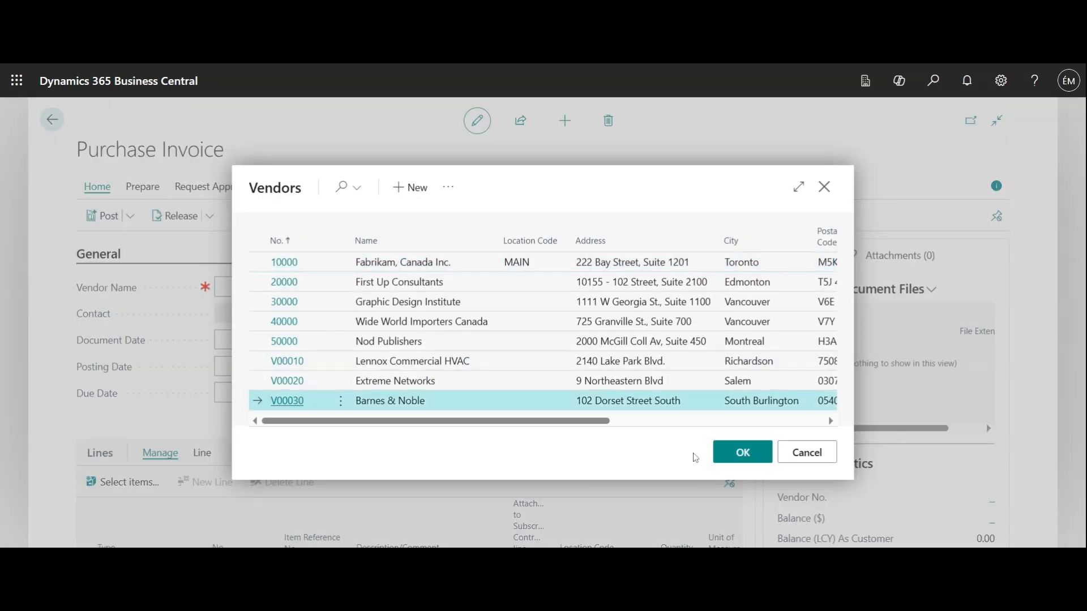
click(734, 460)
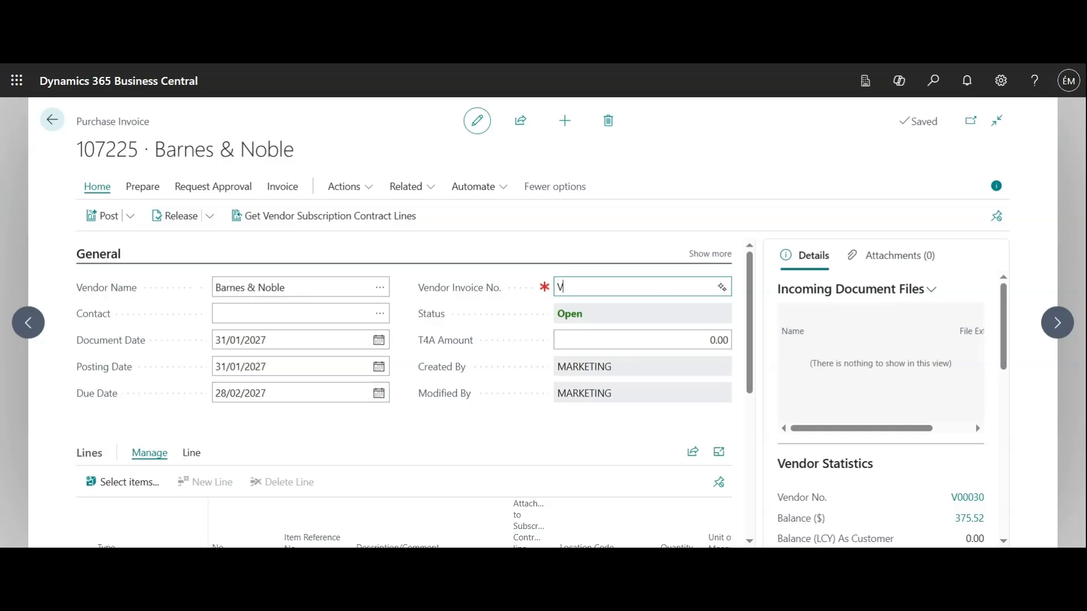
text(V0001)
click(449, 433)
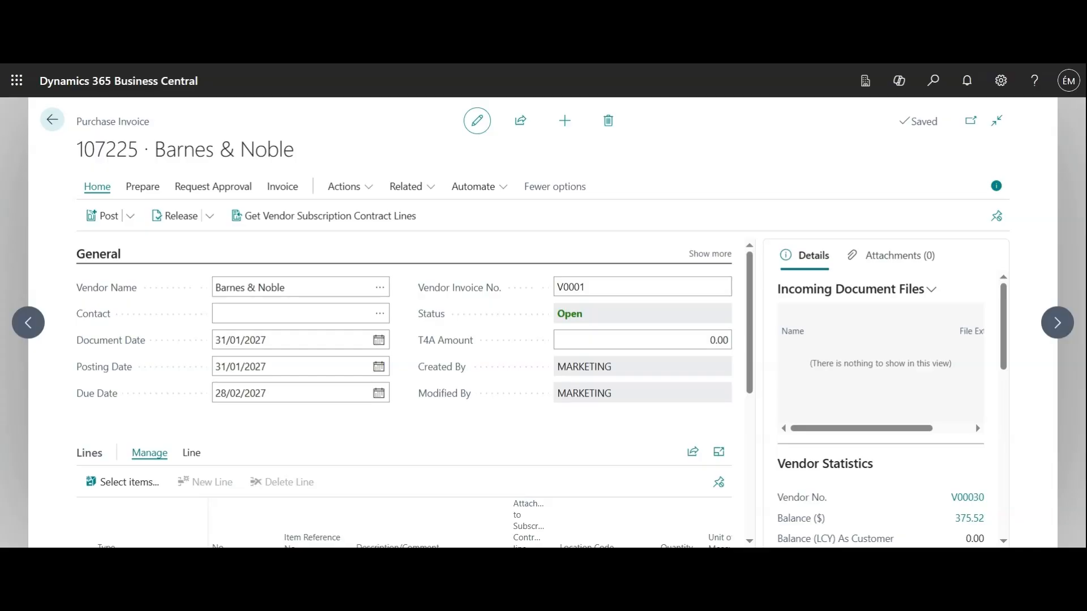
click(379, 393)
scroll(323, 242, up, 1)
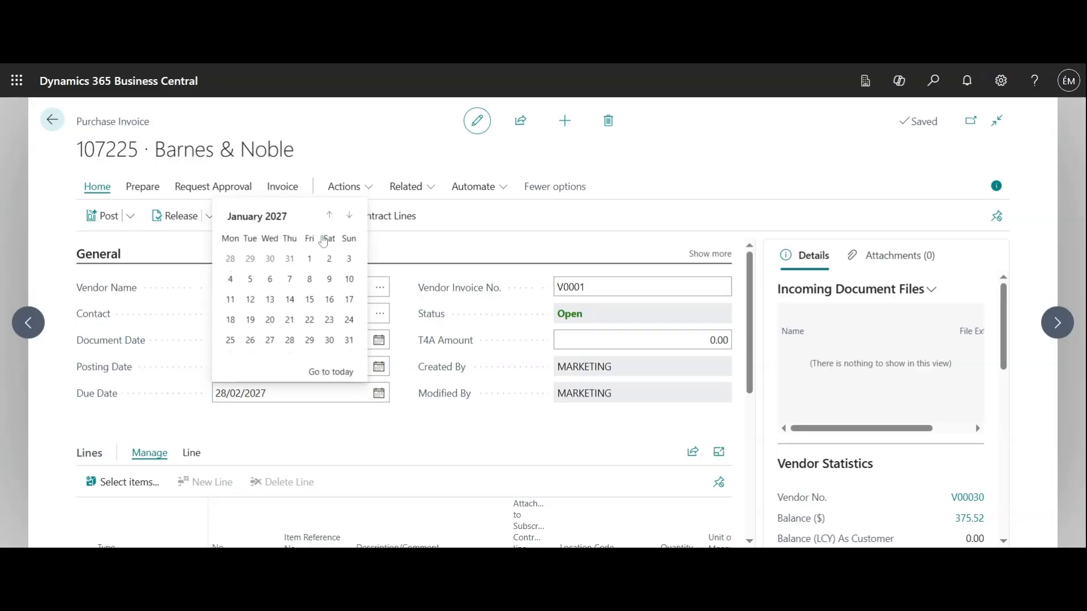
click(330, 218)
click(333, 220)
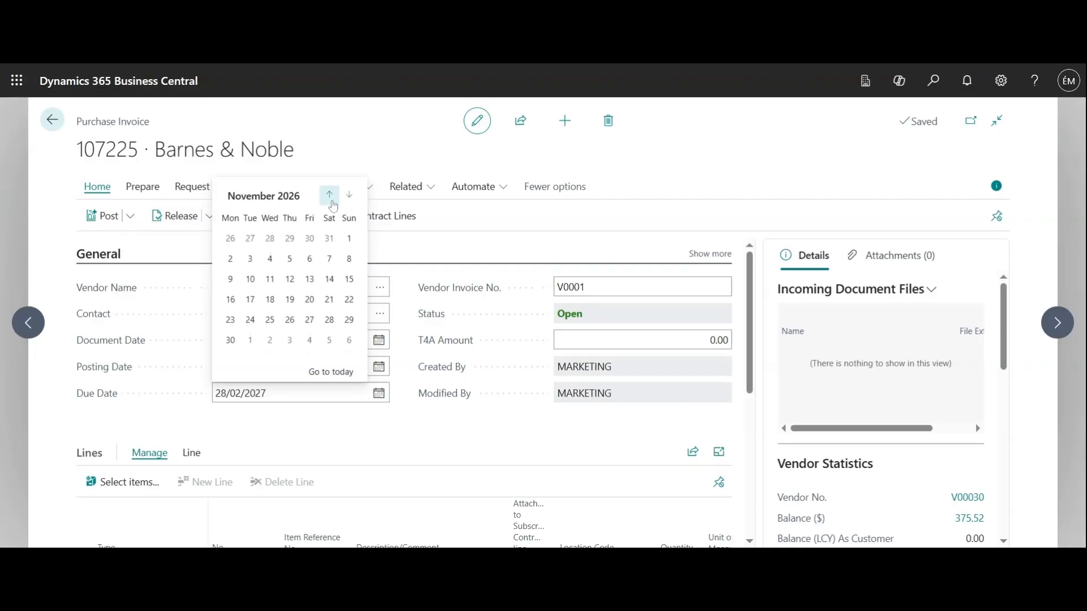
click(331, 197)
click(331, 197)
Step: Set the purchase invoice's due date to 31/12/2025
click(379, 392)
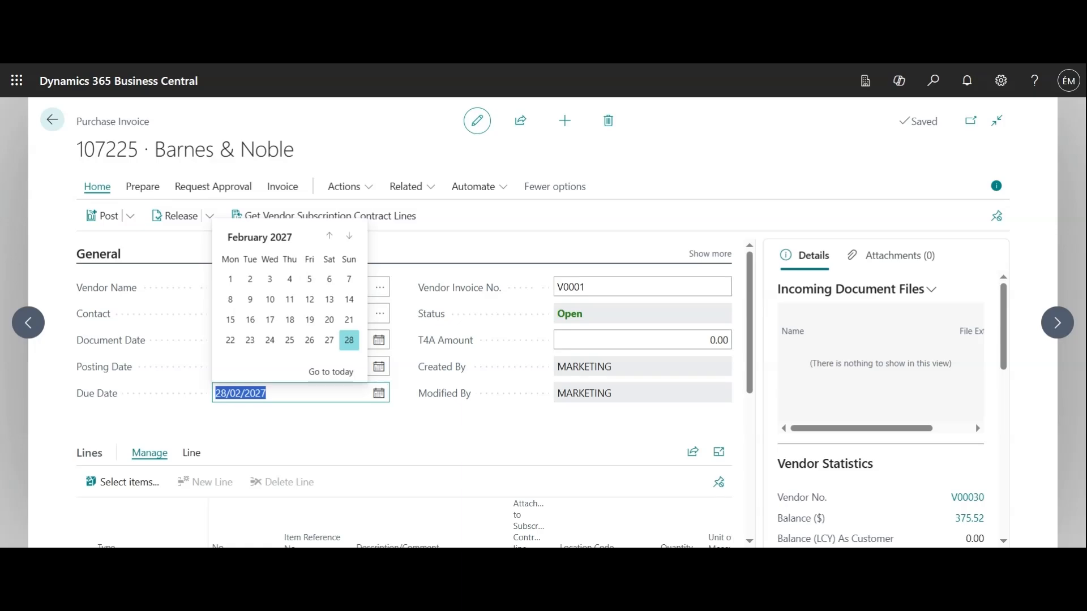
text(31122025)
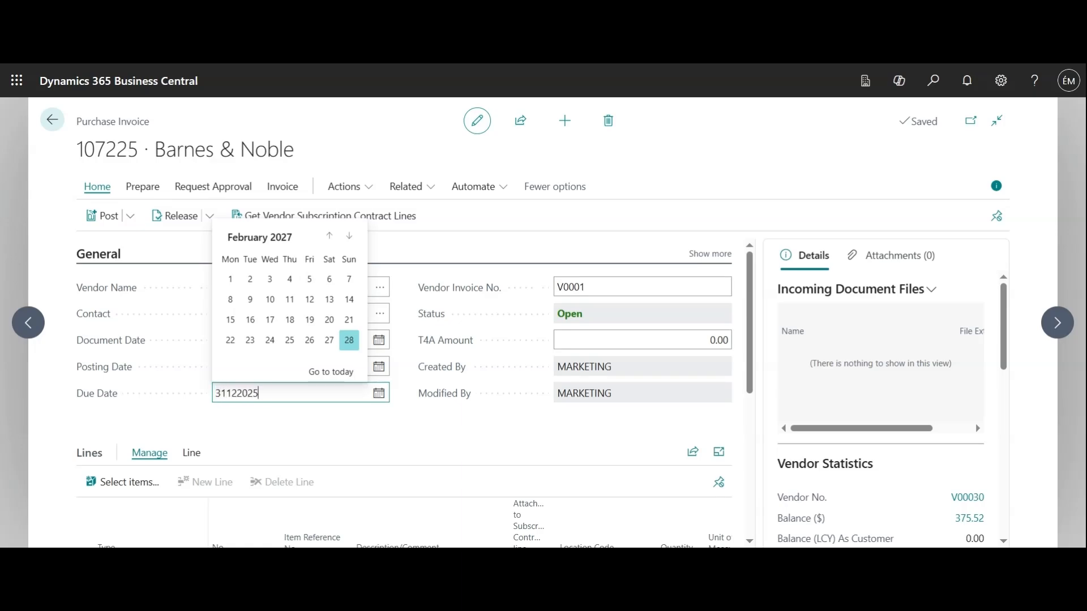
click(422, 467)
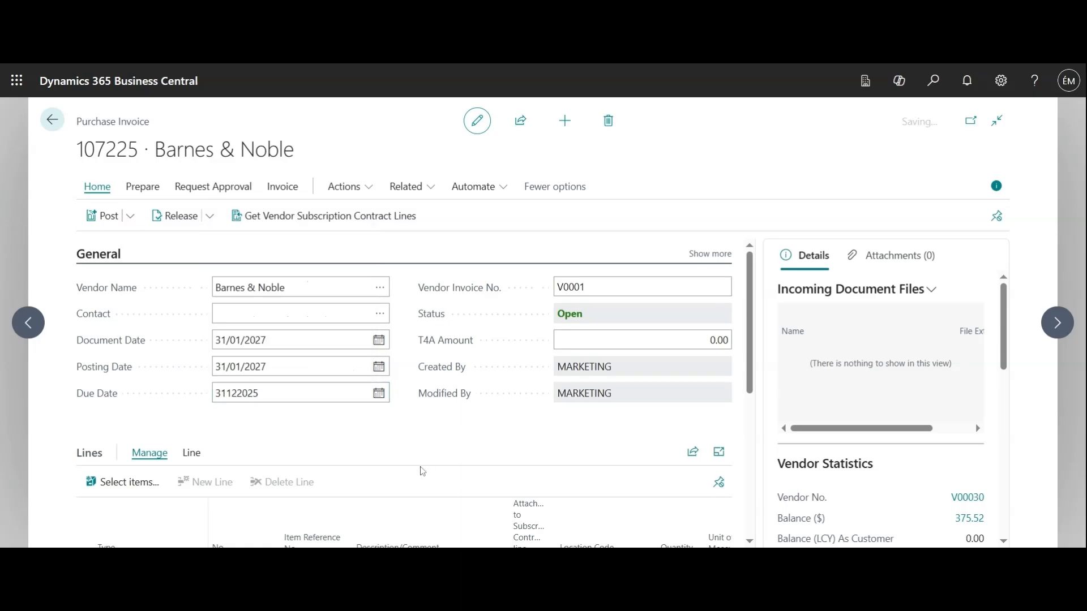
Step: Set both the posting date and the document date of the purchase invoice to 31/12/2025
click(266, 367)
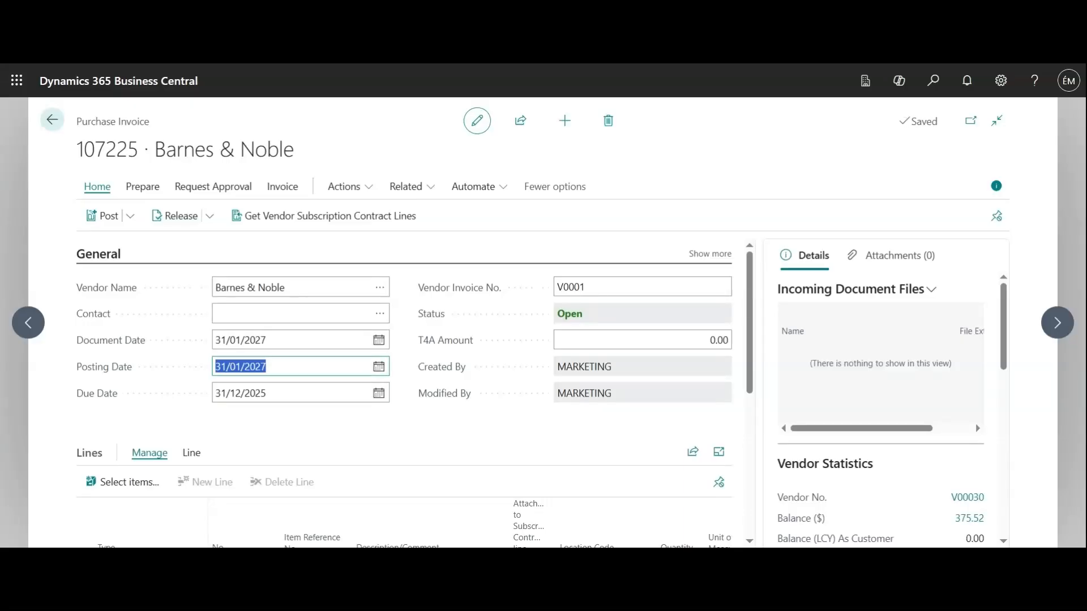
text(31)
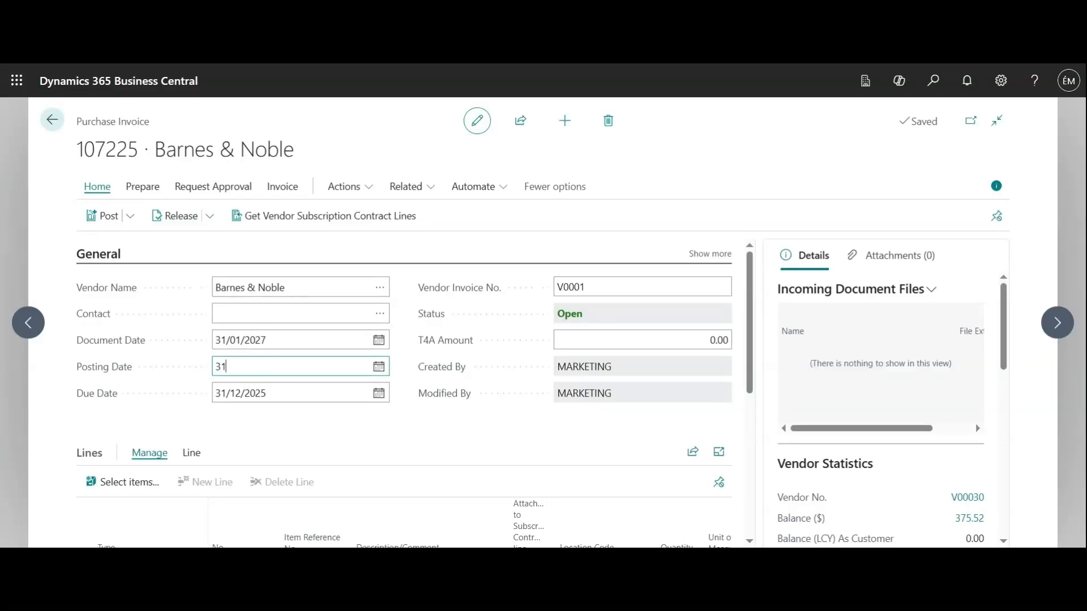
text(122025)
click(270, 430)
click(266, 340)
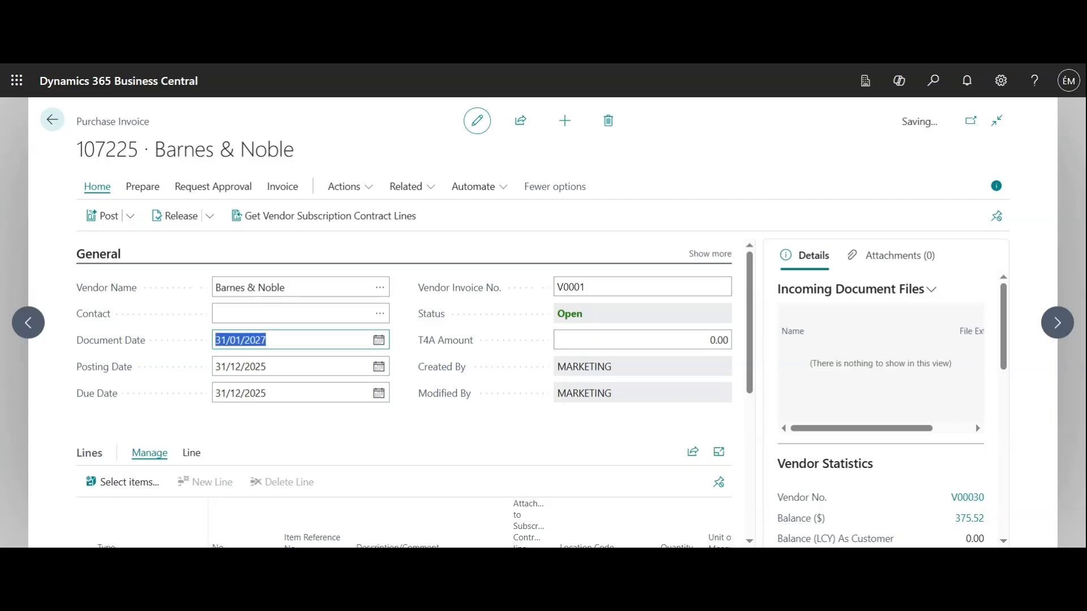
text(31/12/)
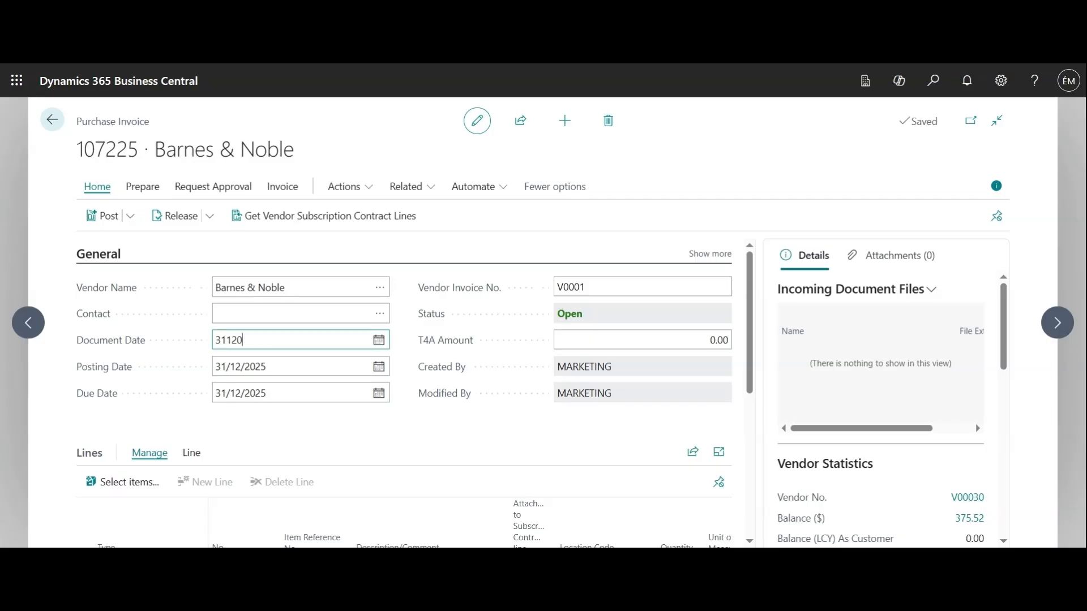
text(2025)
click(363, 456)
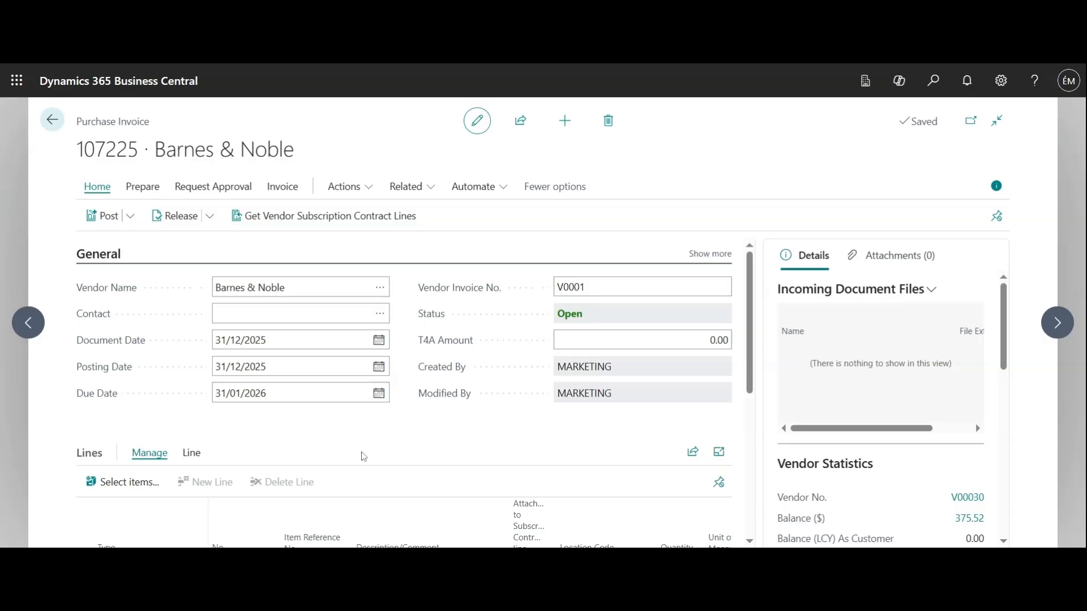
Step: Make the first invoice line a G/L Account line using the Employment Insurance - Employee Contrib account
scroll(363, 433, down, 2)
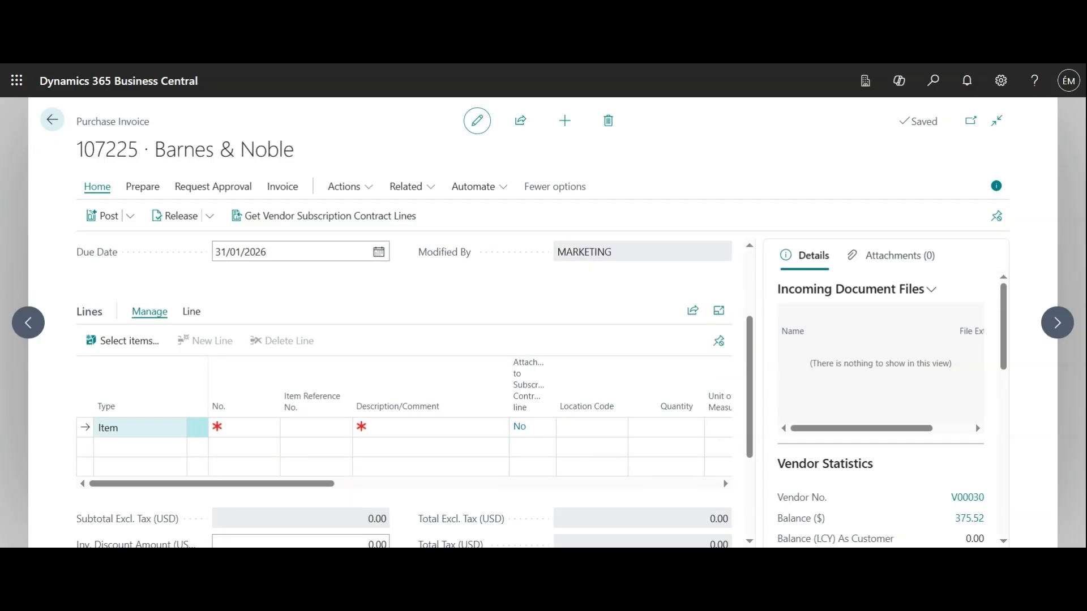
click(180, 434)
click(179, 435)
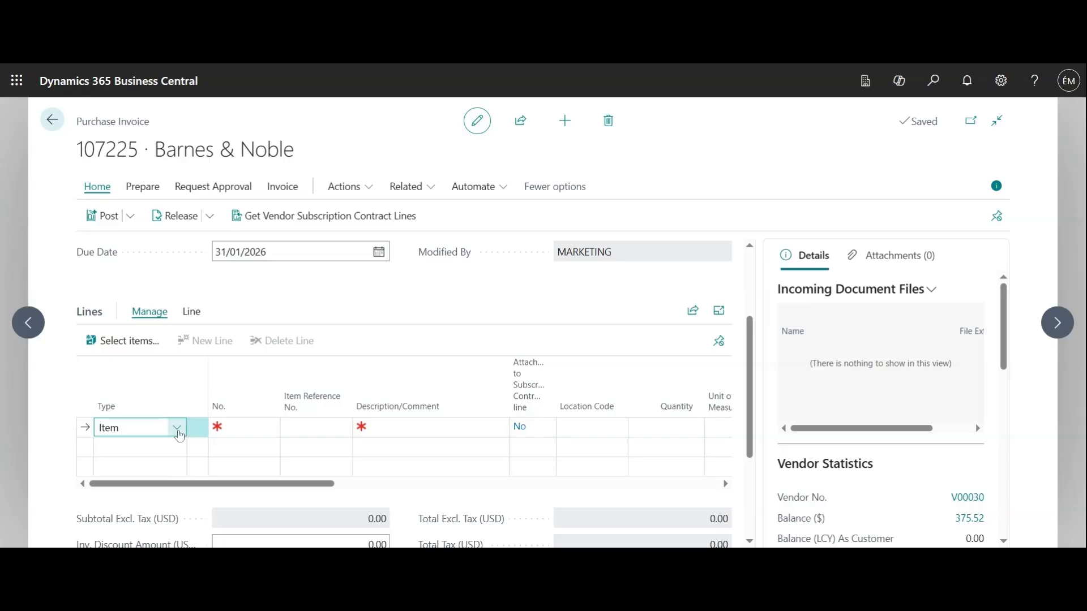
click(180, 434)
scroll(172, 327, up, 2)
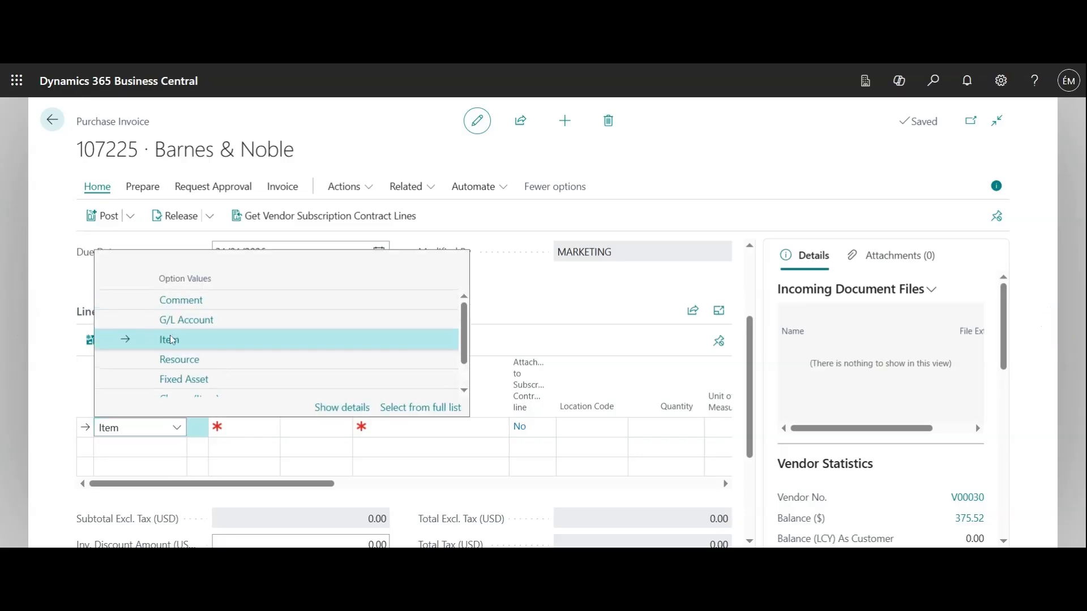
click(172, 327)
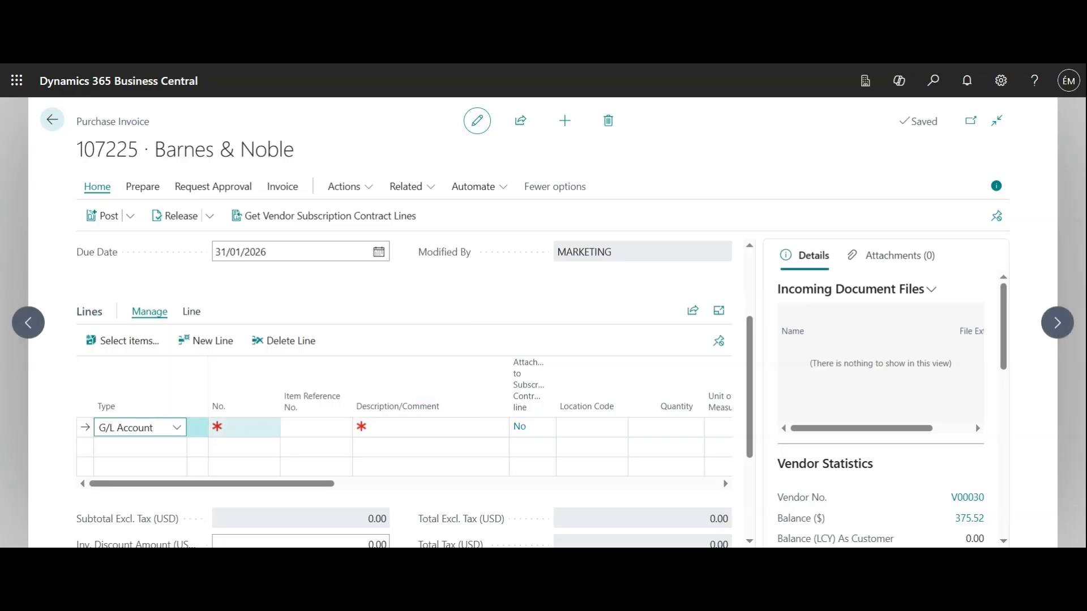
click(271, 428)
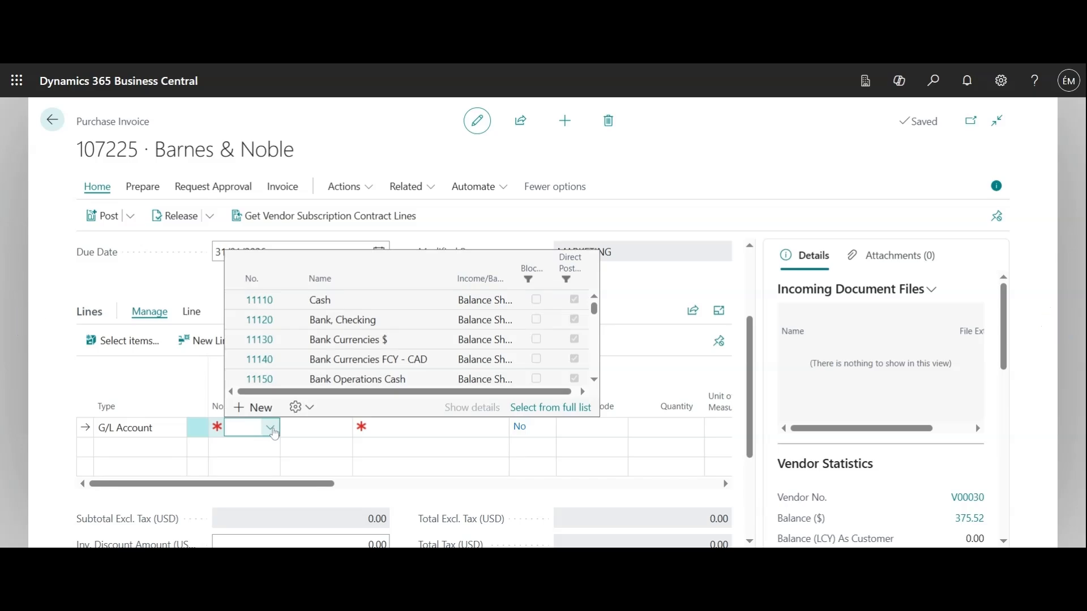
text(insu)
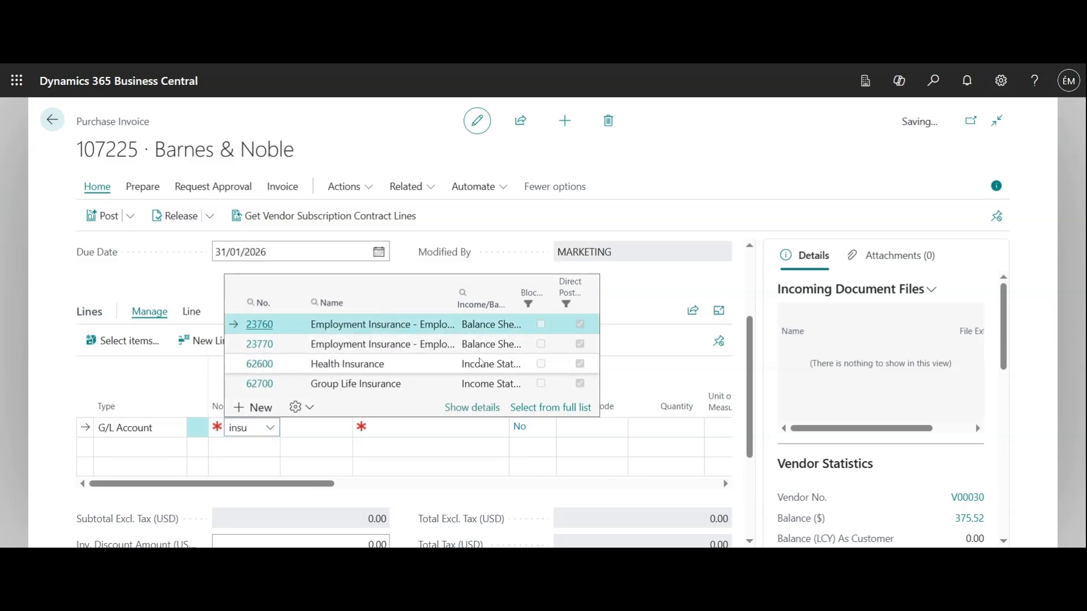
Step: Set the insurance line's quantity to 1 and its direct unit cost excluding tax to 200
drag(324, 503, 426, 502)
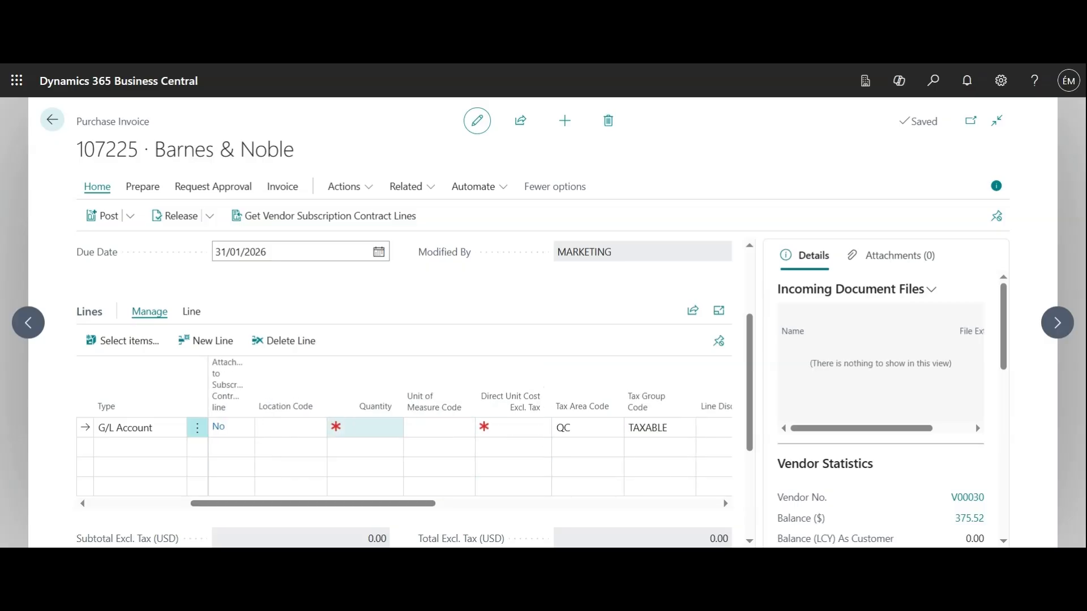
click(365, 427)
text(1)
key(Tab)
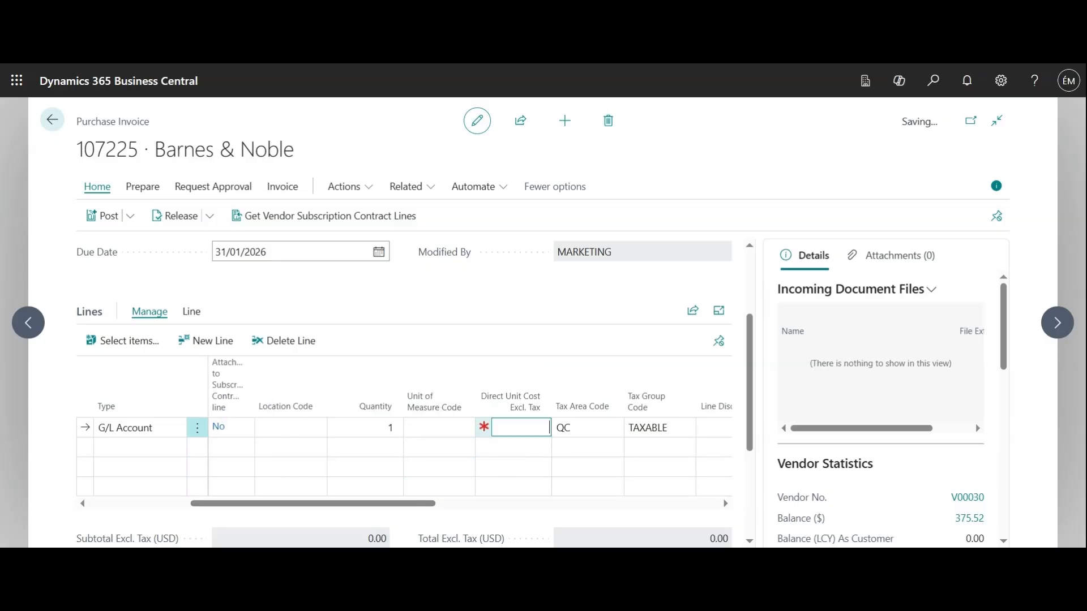
text(200)
click(538, 386)
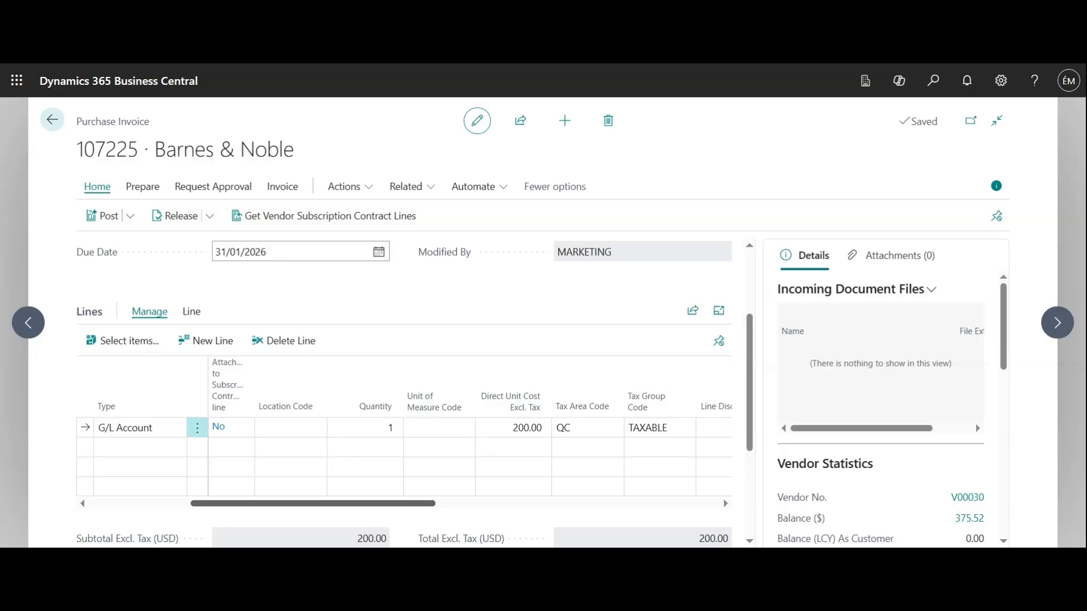
drag(412, 507, 327, 517)
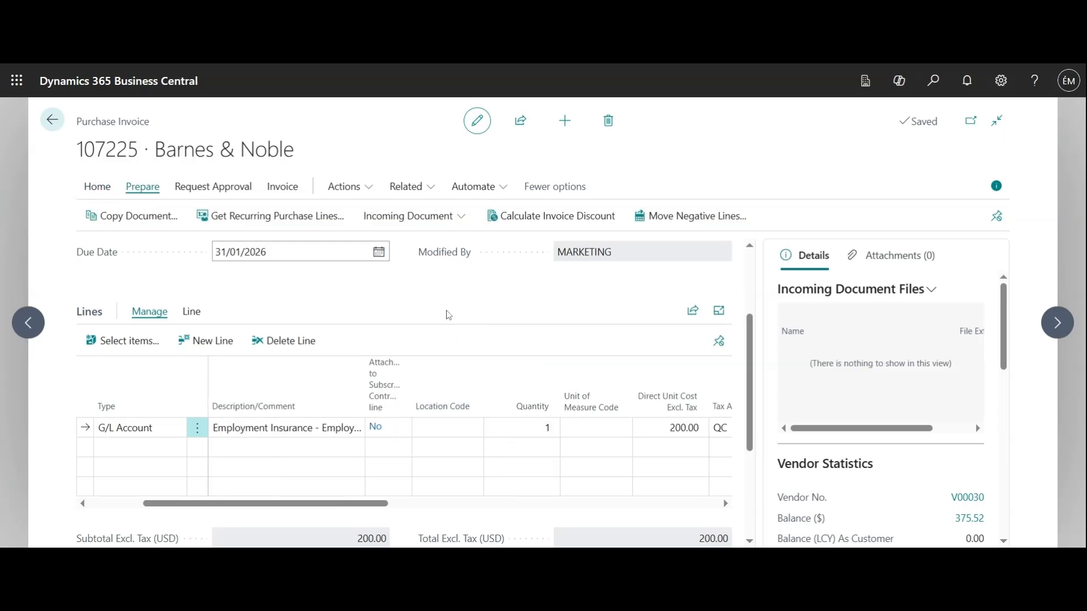
Step: Preview the posting of the purchase invoice and examine the posting dates, accounts and descriptions of its G/L entries
click(109, 190)
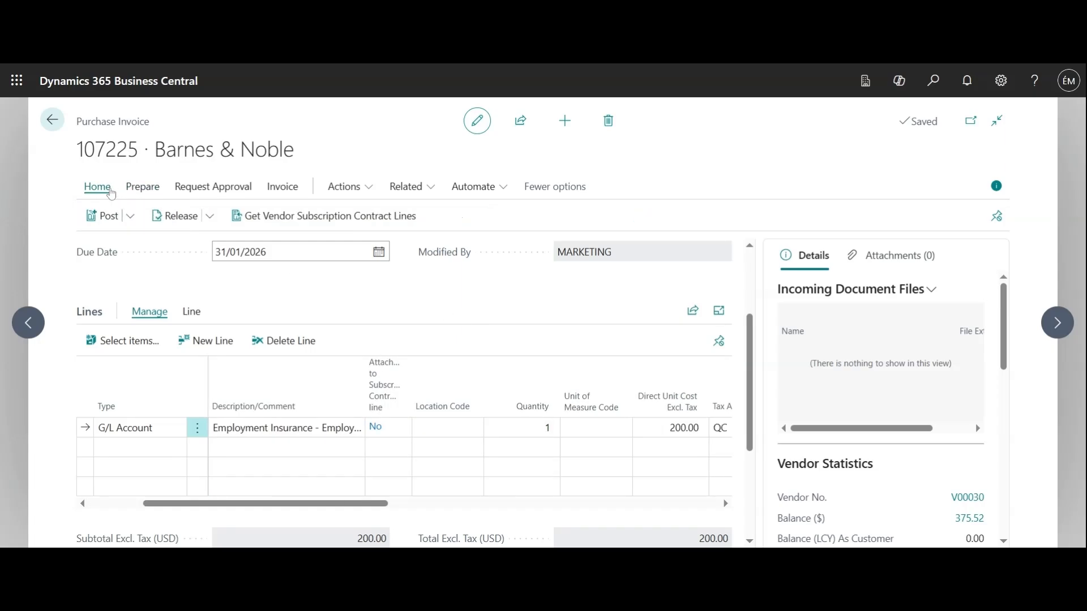
click(131, 218)
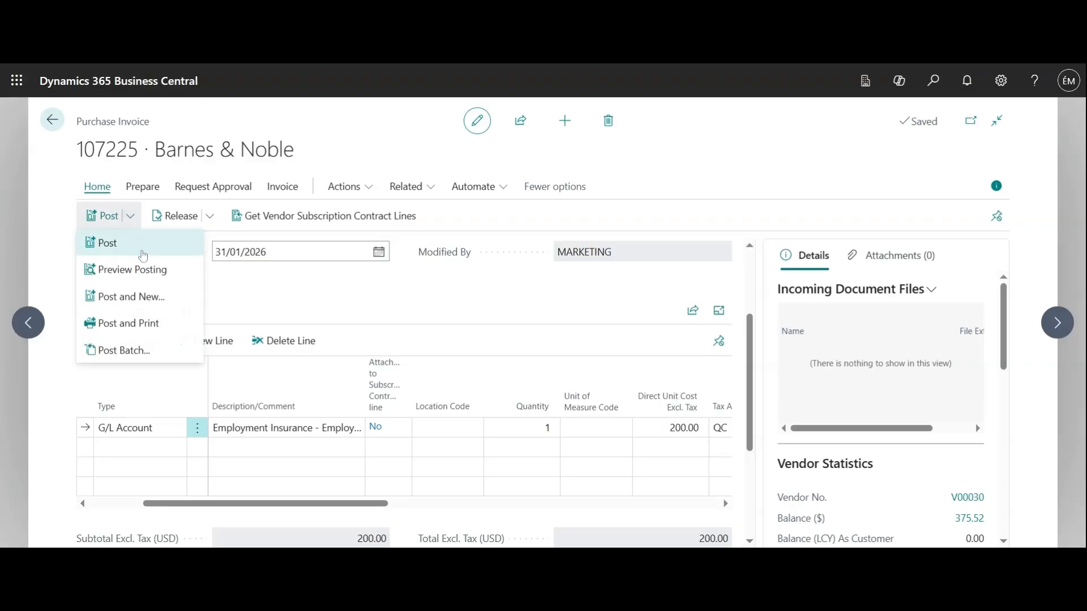
click(149, 274)
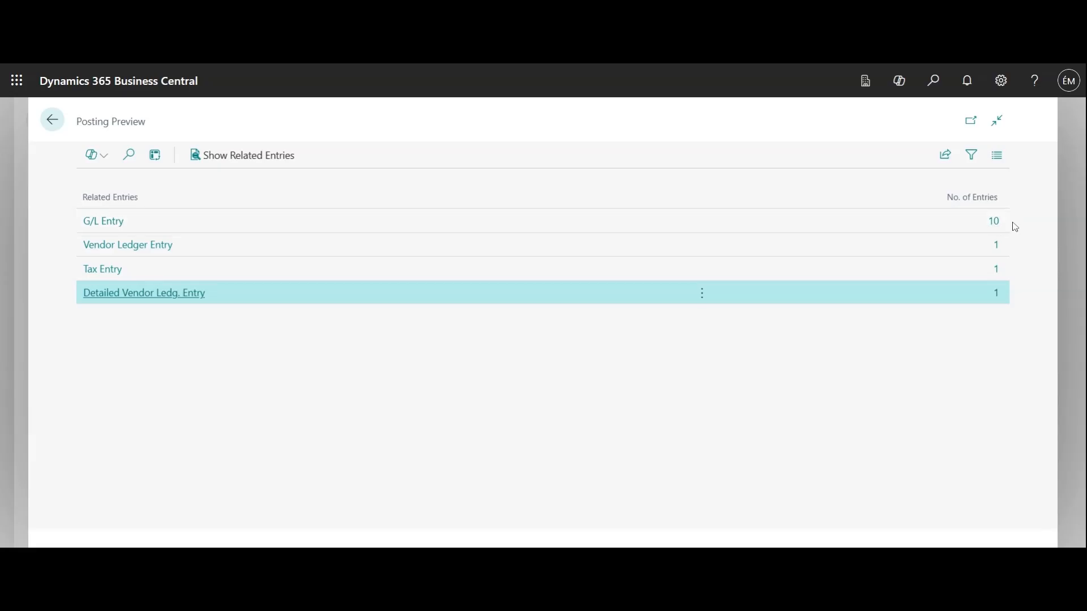
click(994, 222)
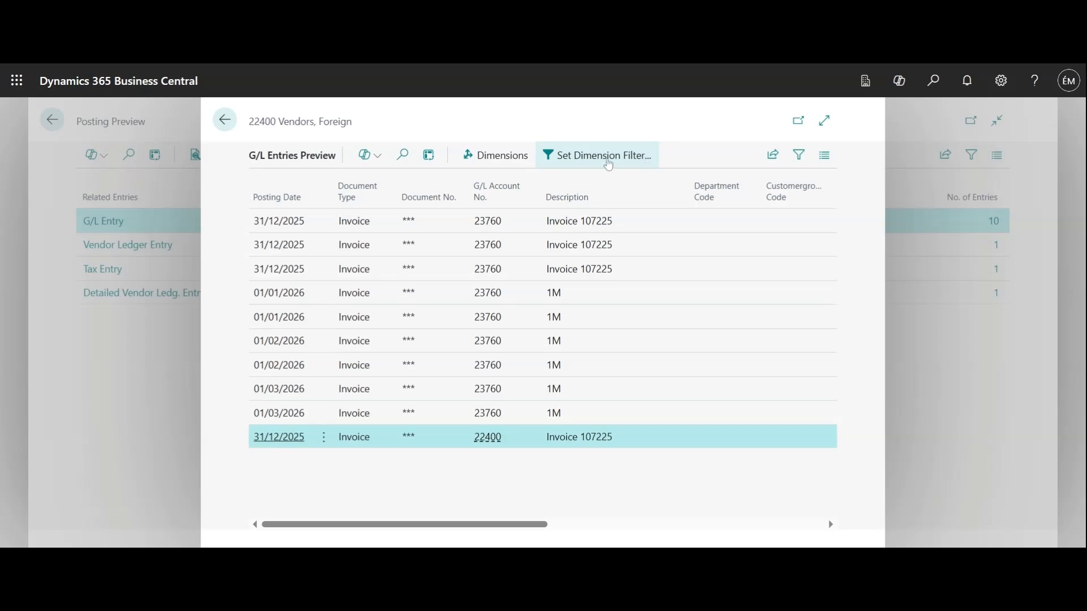
click(227, 121)
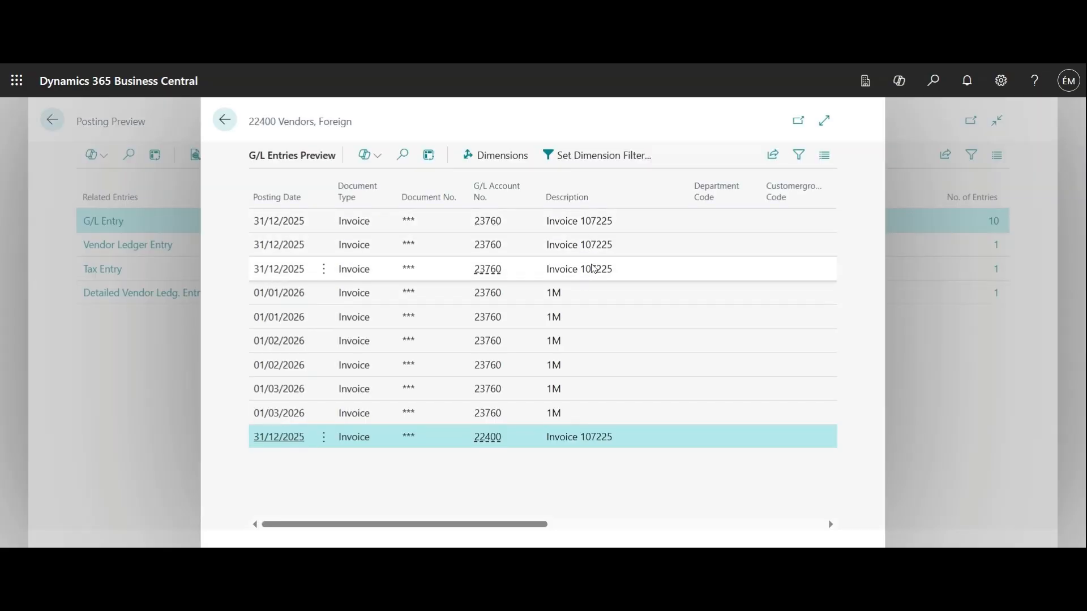
drag(526, 524, 482, 532)
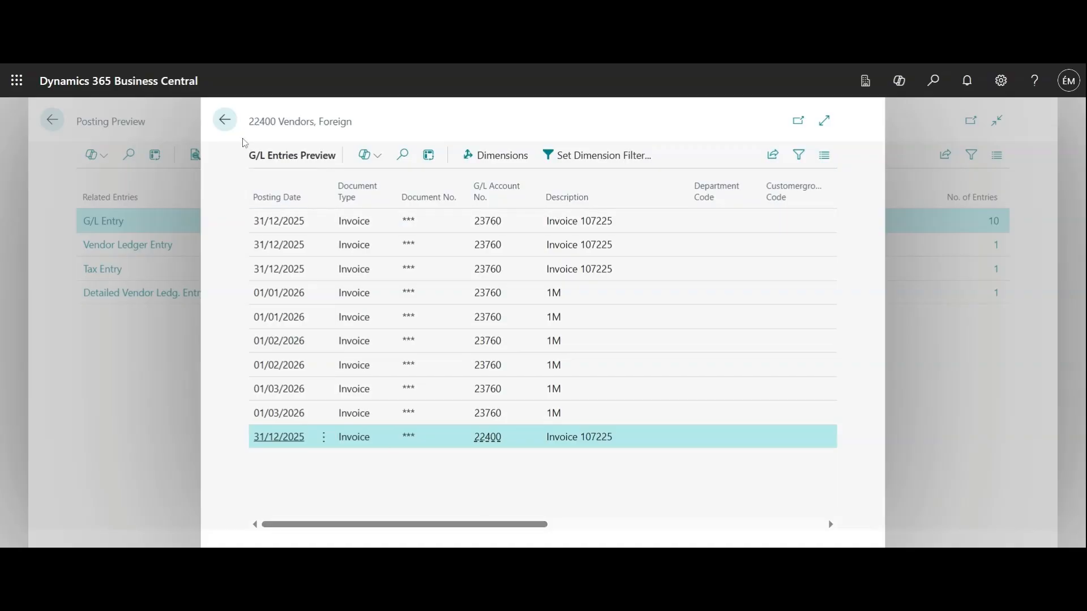
Step: Close the G/L entries and the posting preview, and stay on the unposted purchase invoice by declining to exit
click(226, 121)
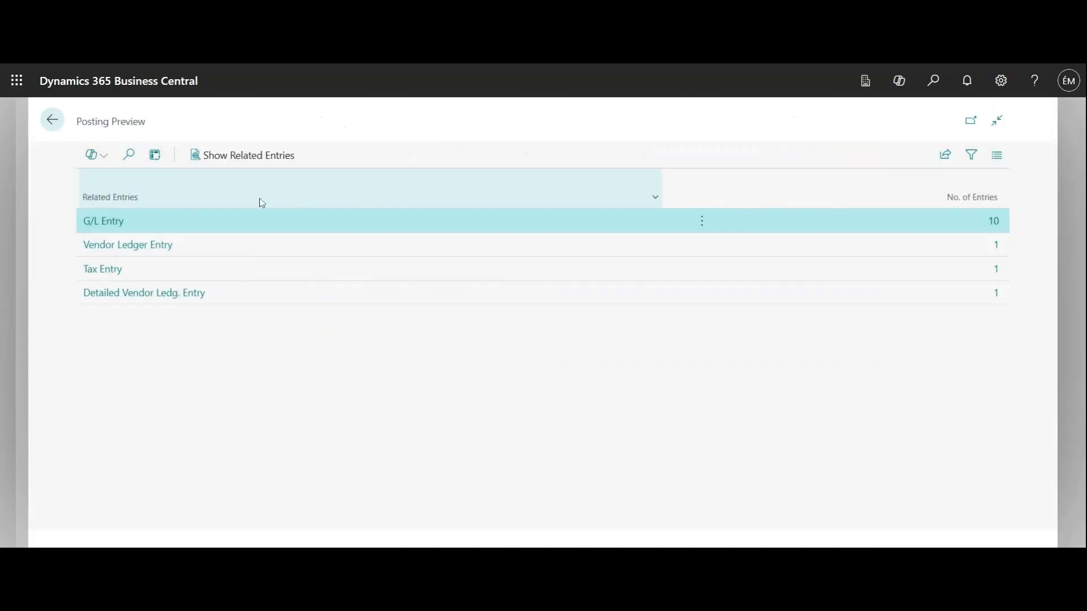
click(53, 120)
click(54, 122)
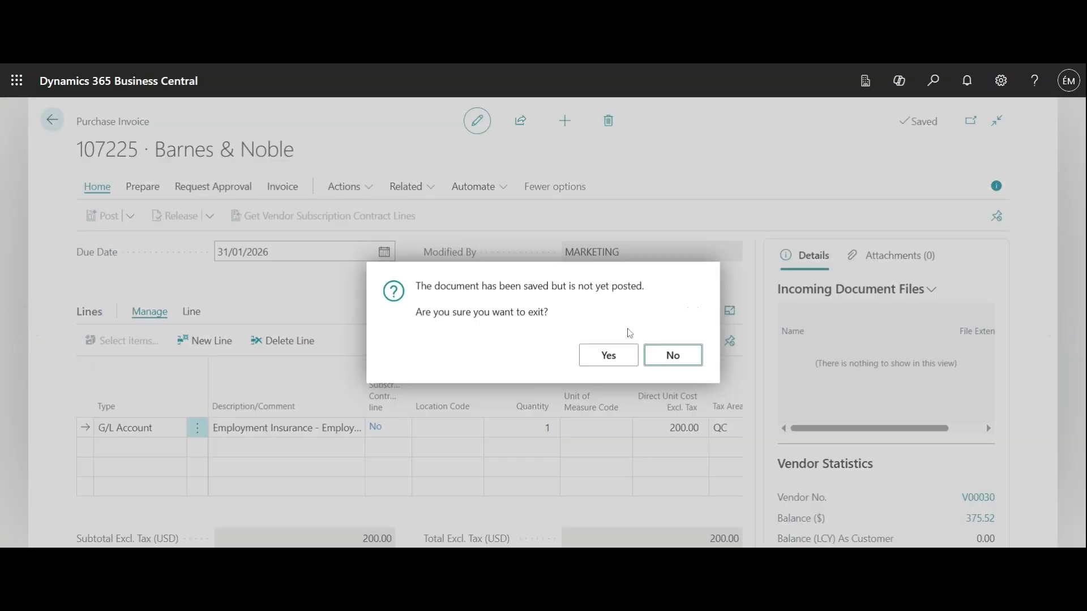
click(682, 358)
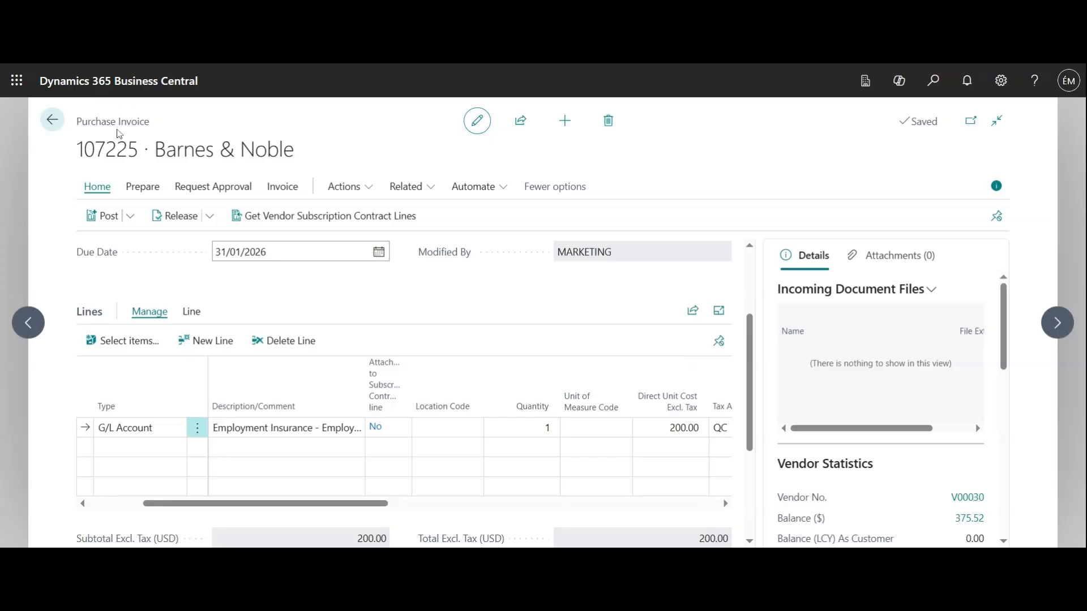